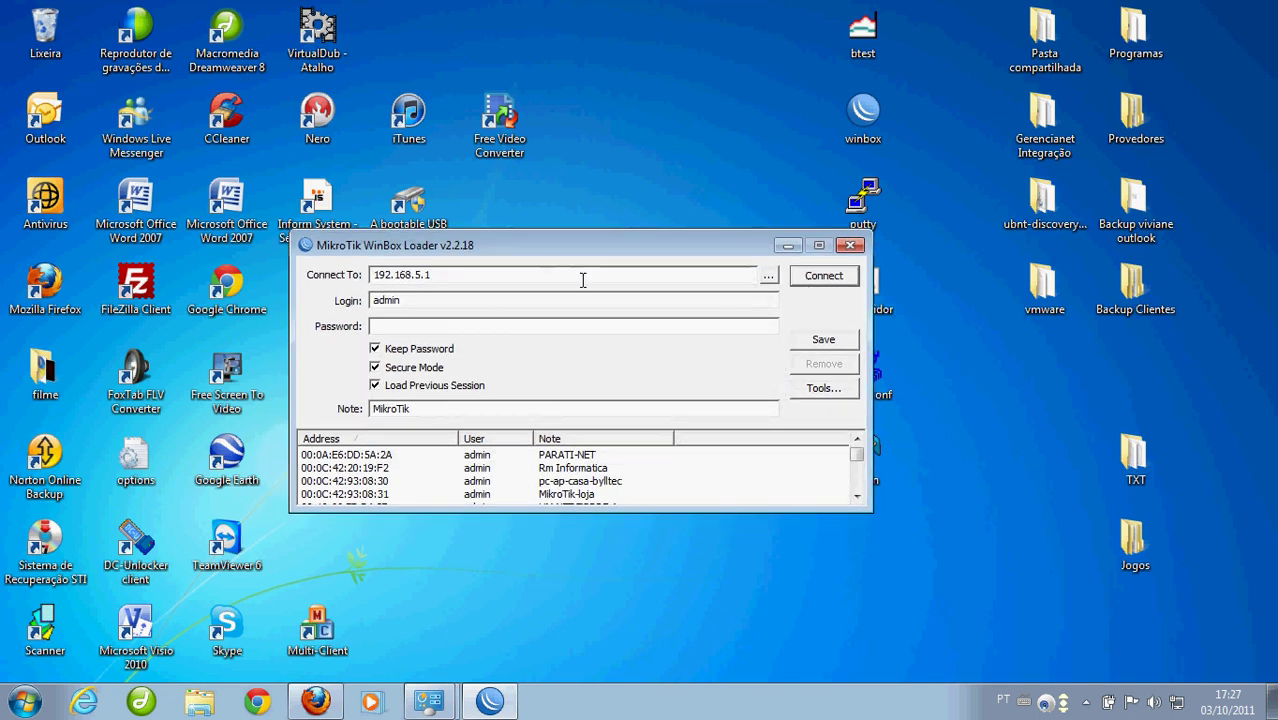
Leave WinBox Loader at 192.168.5.1 and bring up Internet Explorer
click(84, 700)
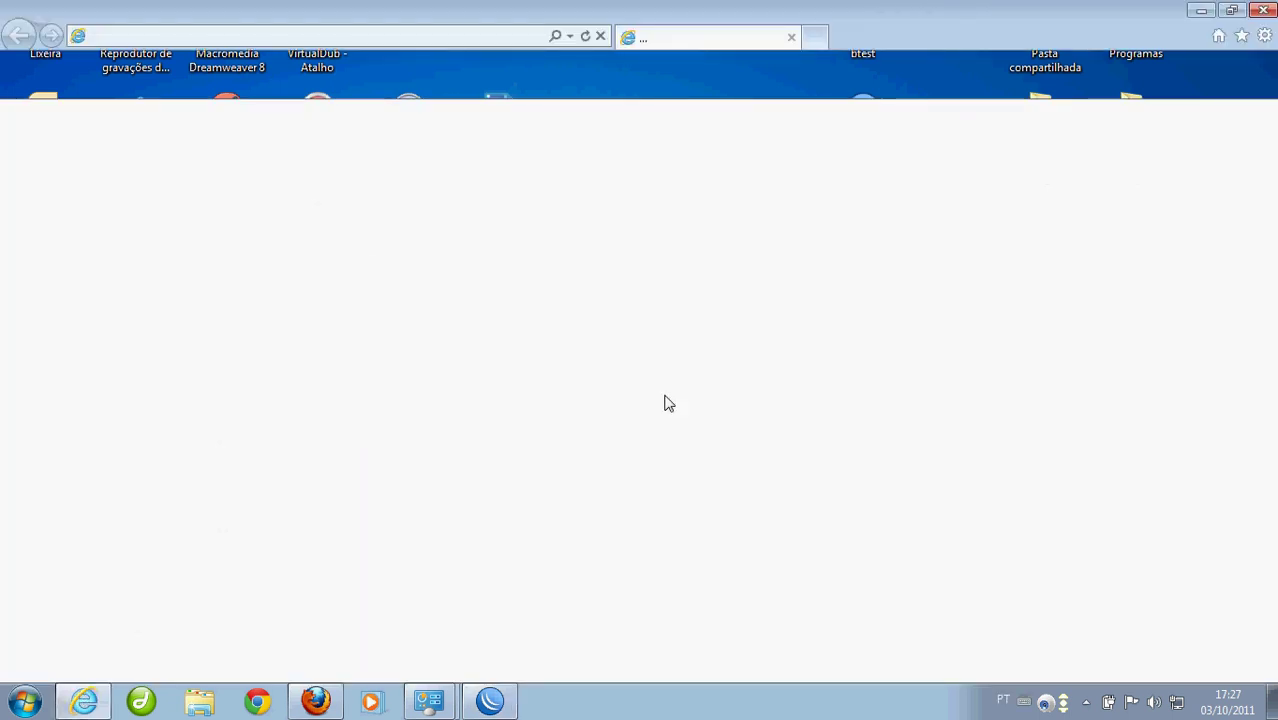
Log in to the MikroTik hotspot as admin so Google loads, then minimize the browser
click(645, 372)
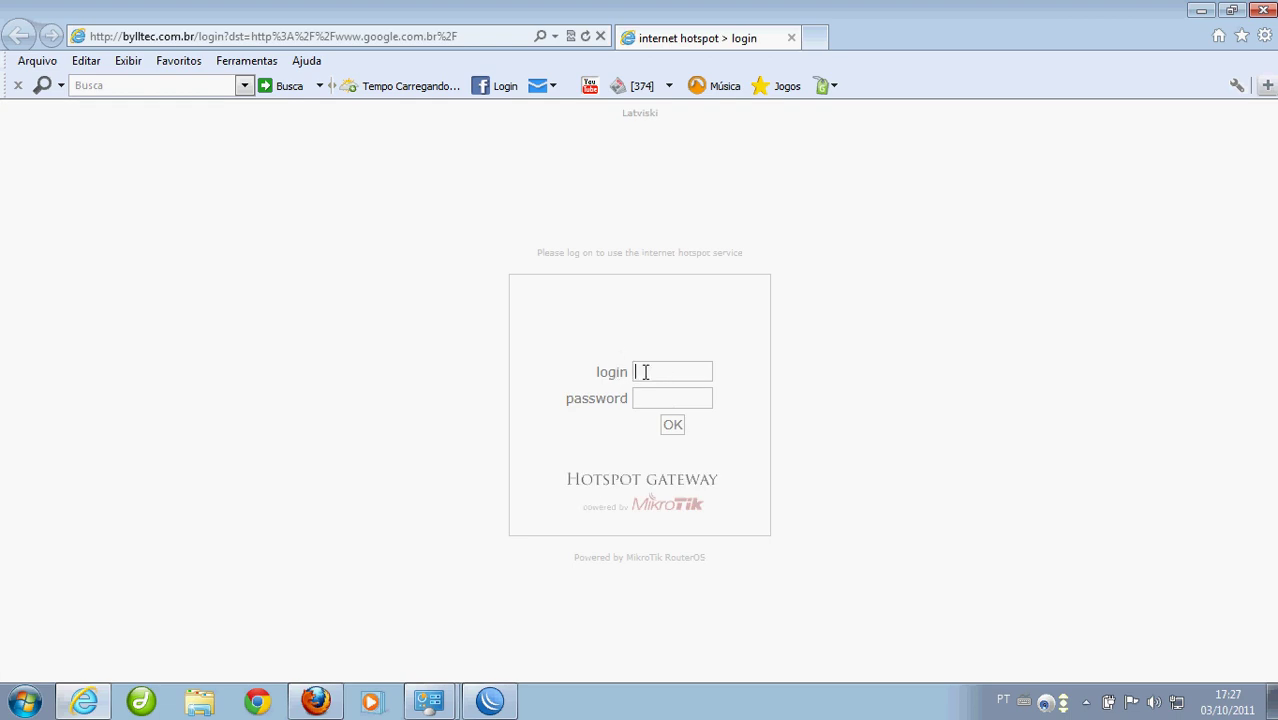
text(admin)
key(Tab)
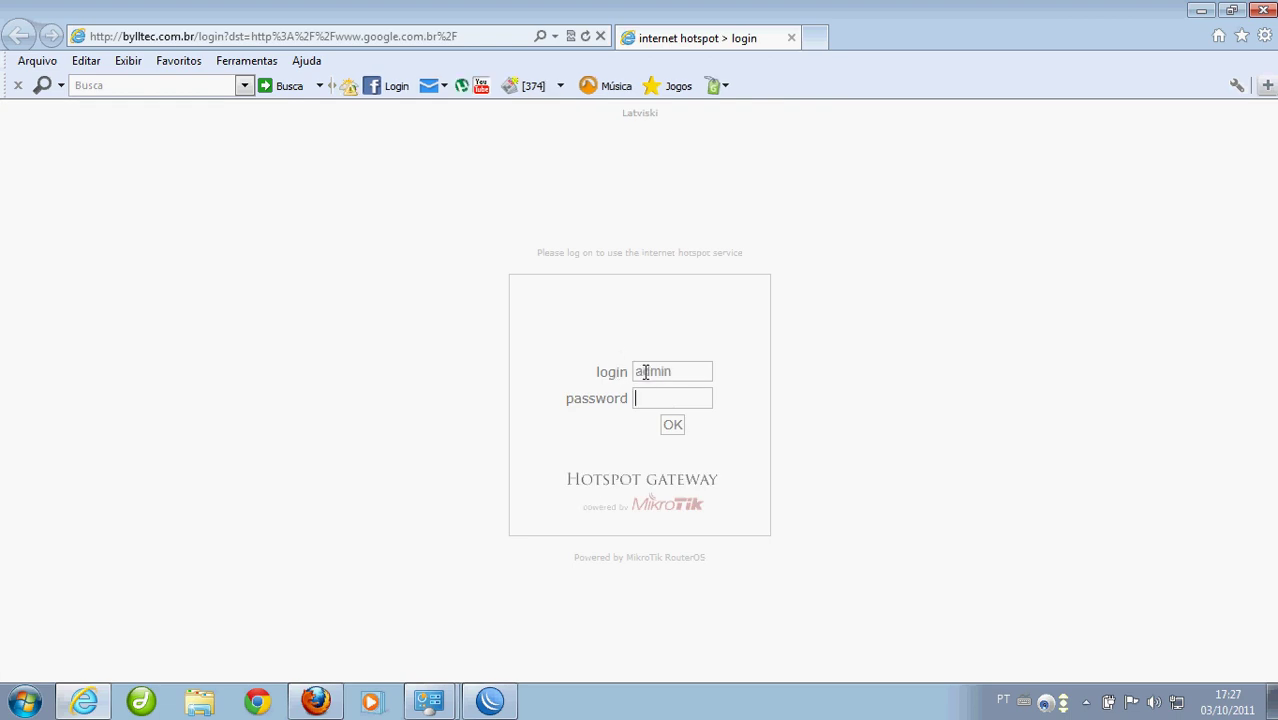
key(Return)
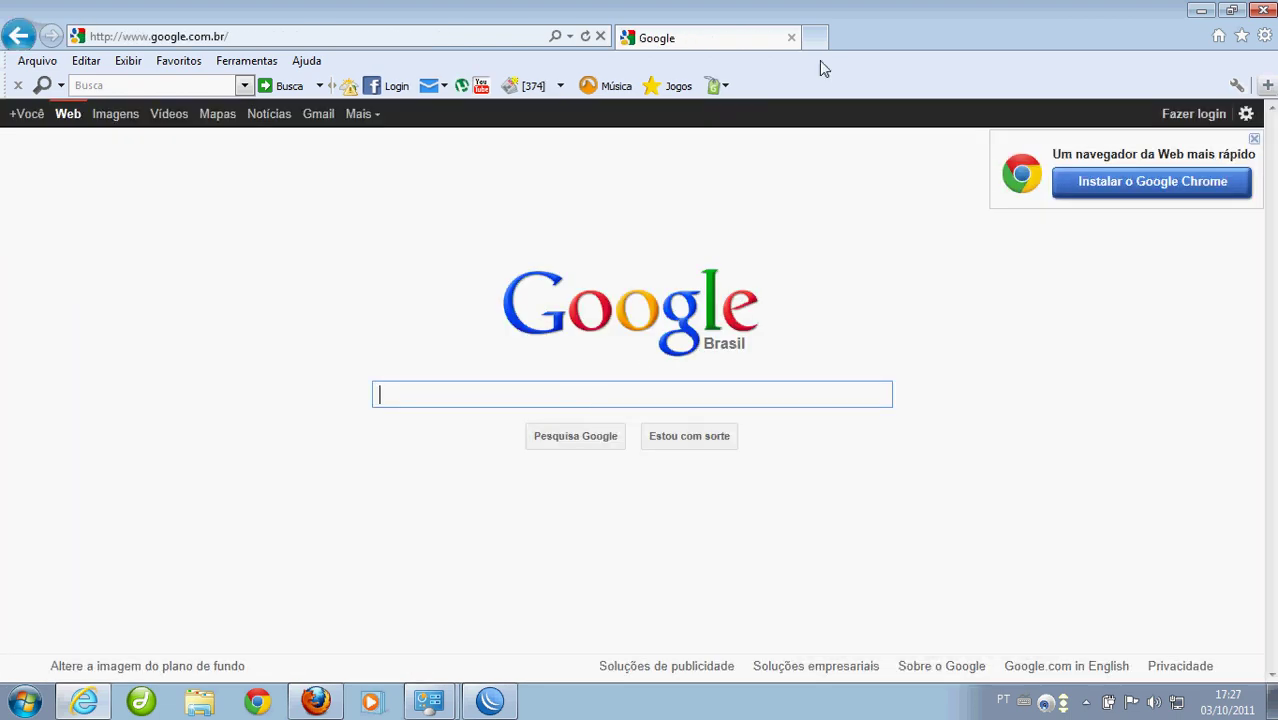
click(1201, 10)
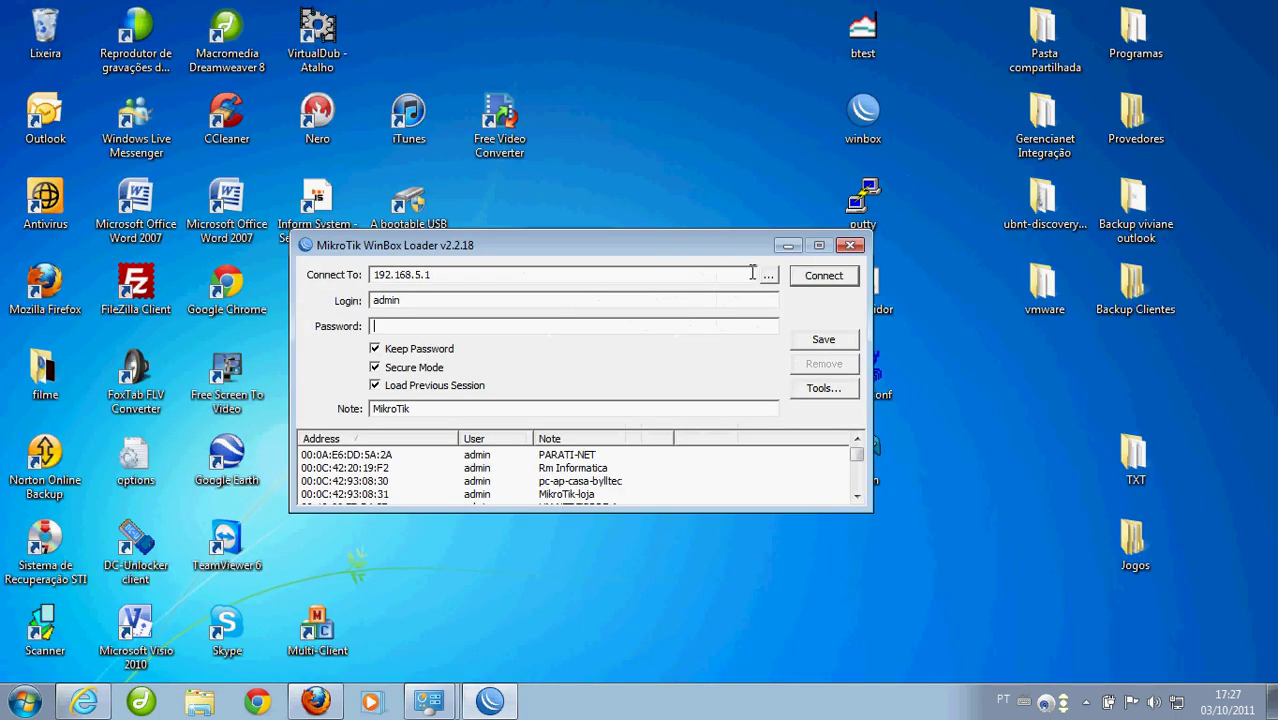
Connect WinBox to the router at 192.168.5.1, open the PPP window, and expand the IP menu
click(824, 278)
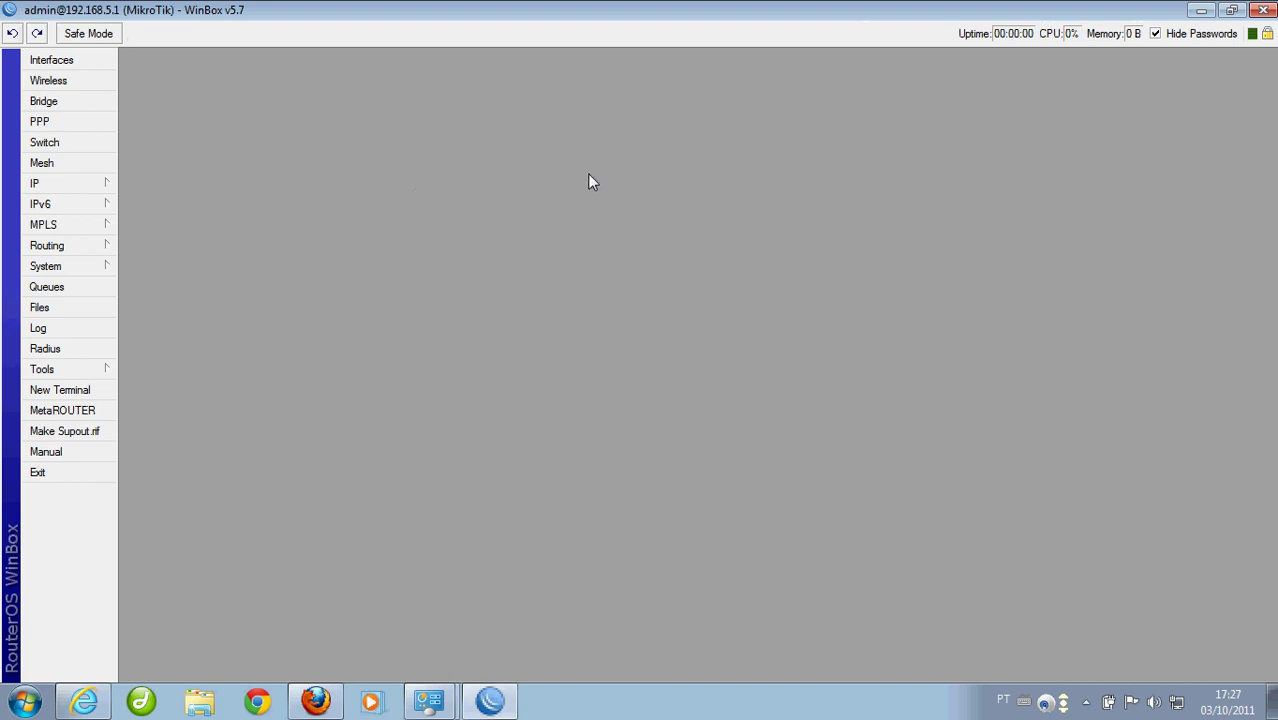
click(98, 123)
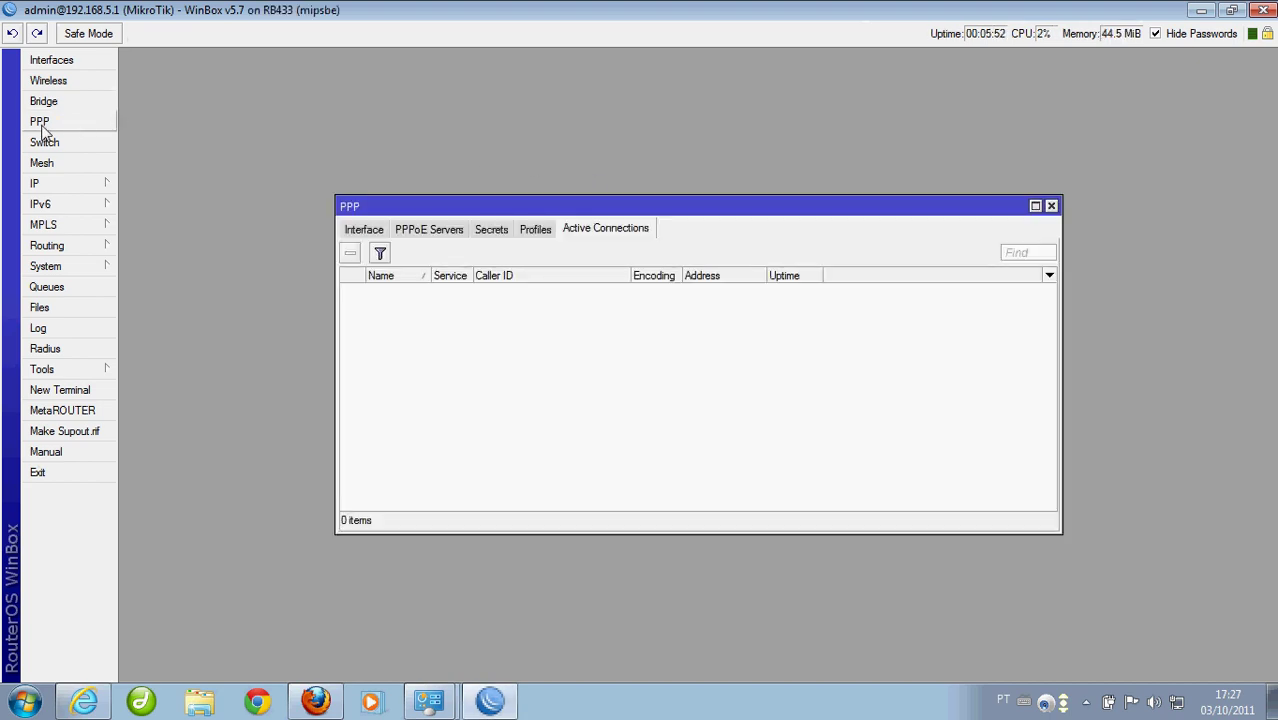
drag(479, 203, 487, 149)
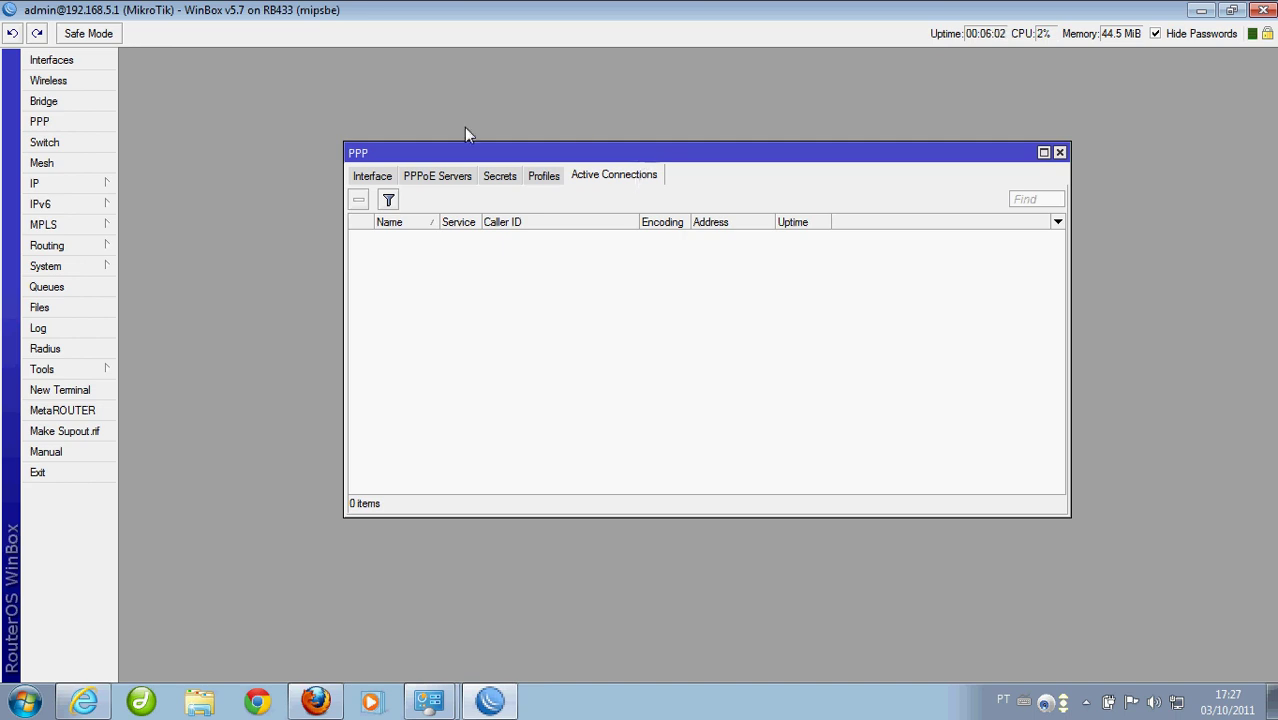
click(64, 189)
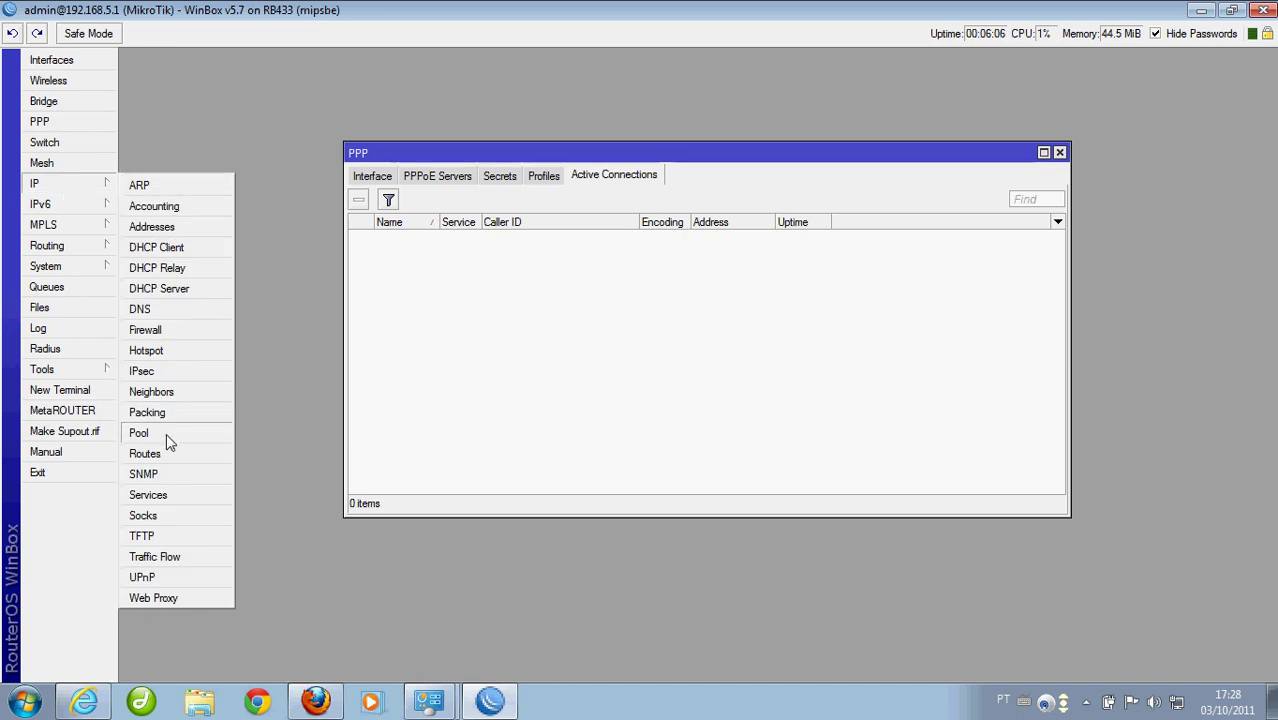
Create IP pool pool-ppoe with addresses 192.168.4.2-192.168.4.254
click(140, 433)
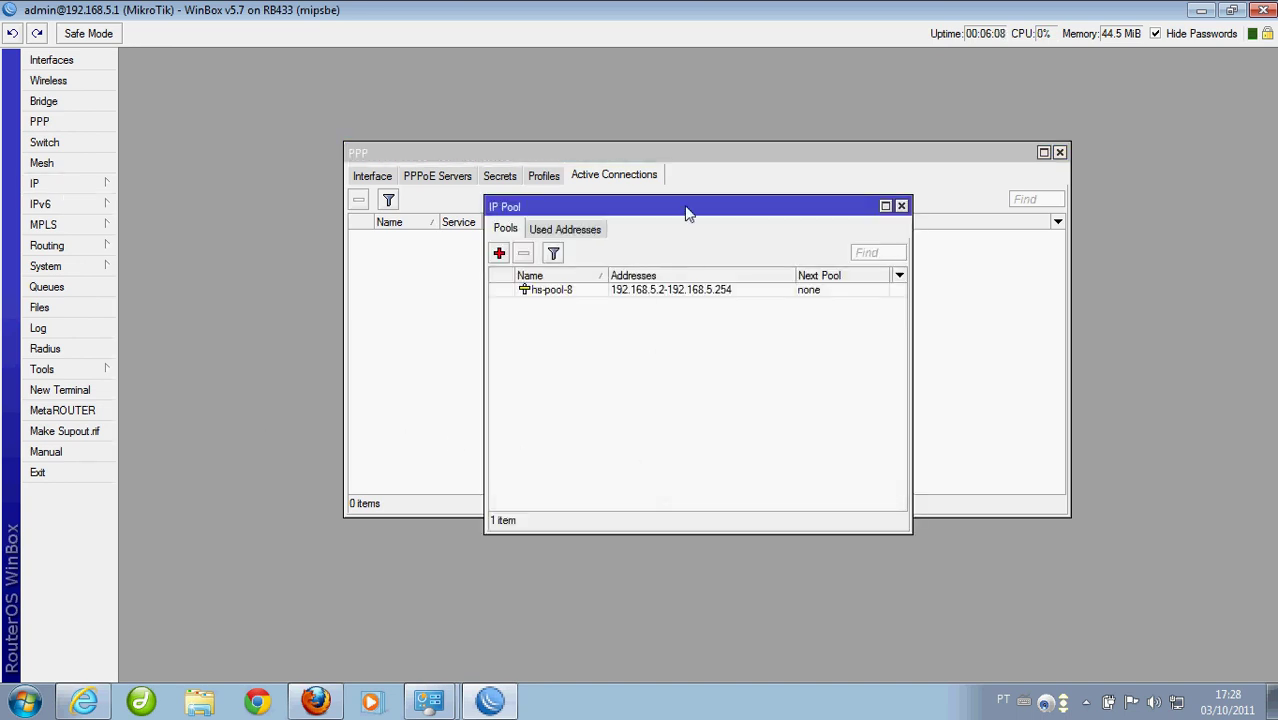
drag(690, 217, 680, 278)
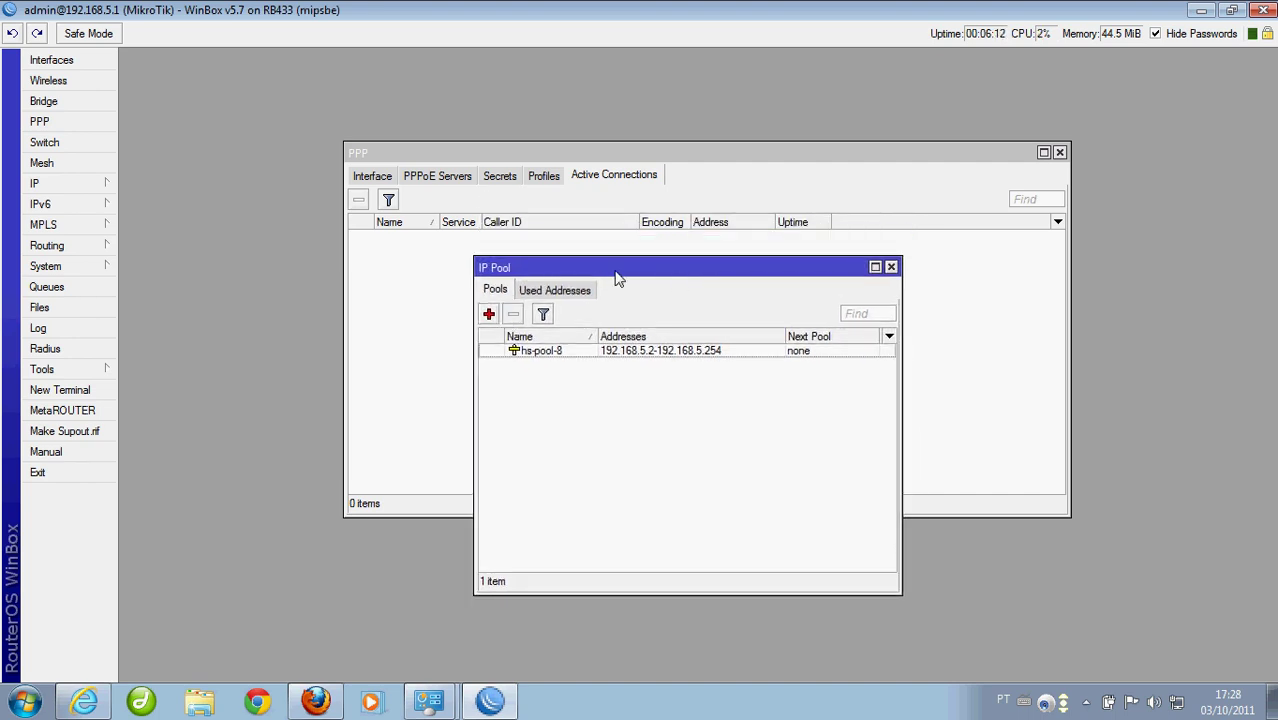
click(489, 315)
drag(716, 281, 611, 392)
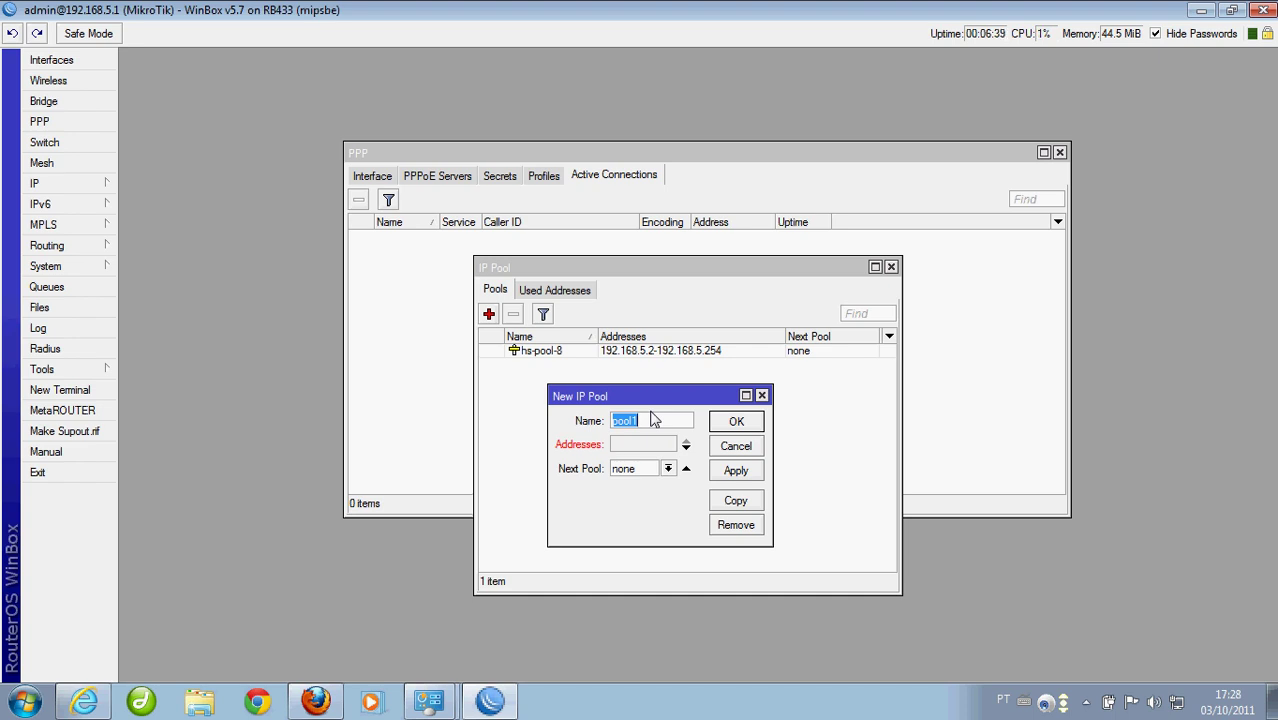
key(BackSpace)
text(-ppoe)
key(BackSpace)
key(BackSpace)
text(pool-pppoe)
click(656, 444)
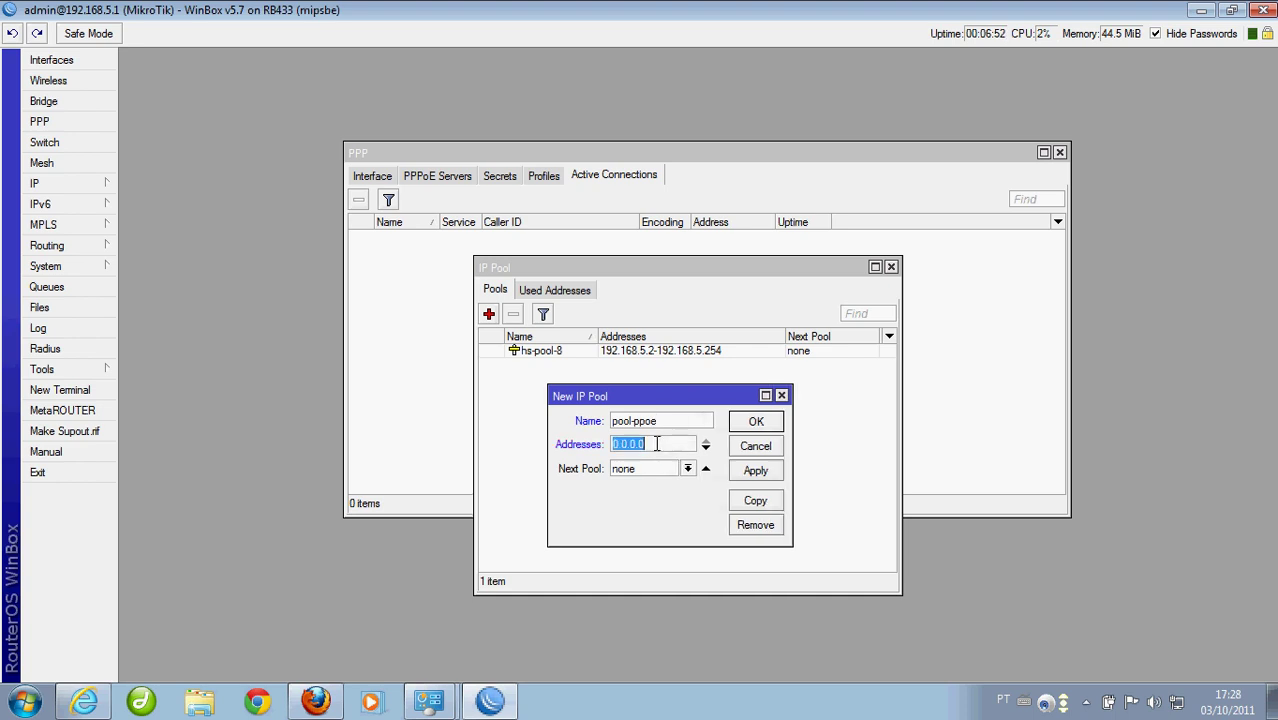
text(192.168.4.2-19)
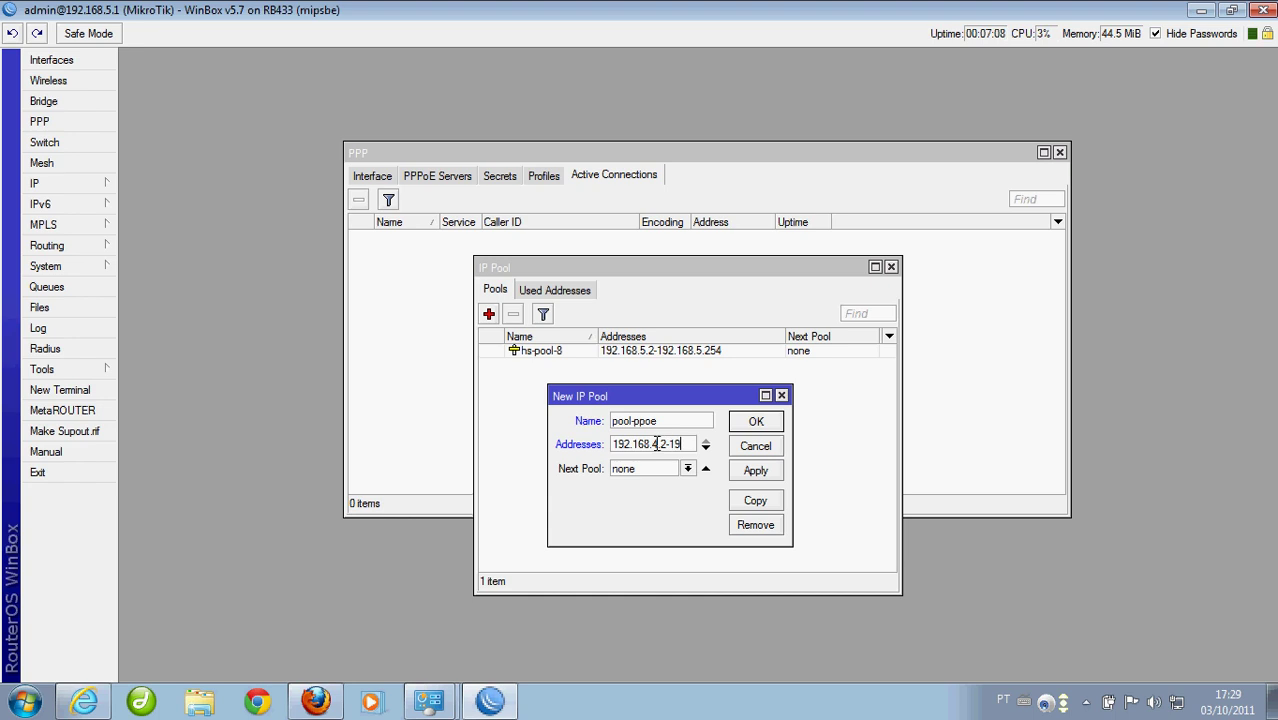
text(2.168.4.254)
key(Home)
click(752, 424)
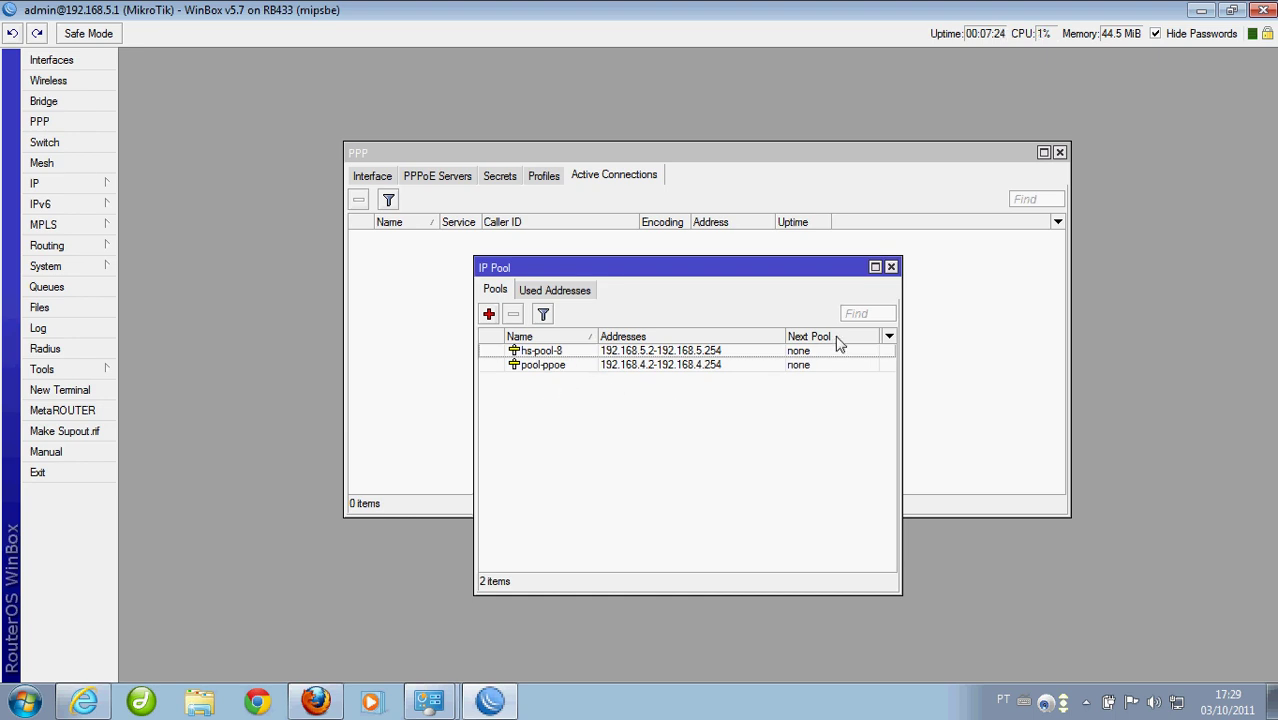
Close IP Pool and start a new PPP profile named ppoe-cliente-ip
click(891, 267)
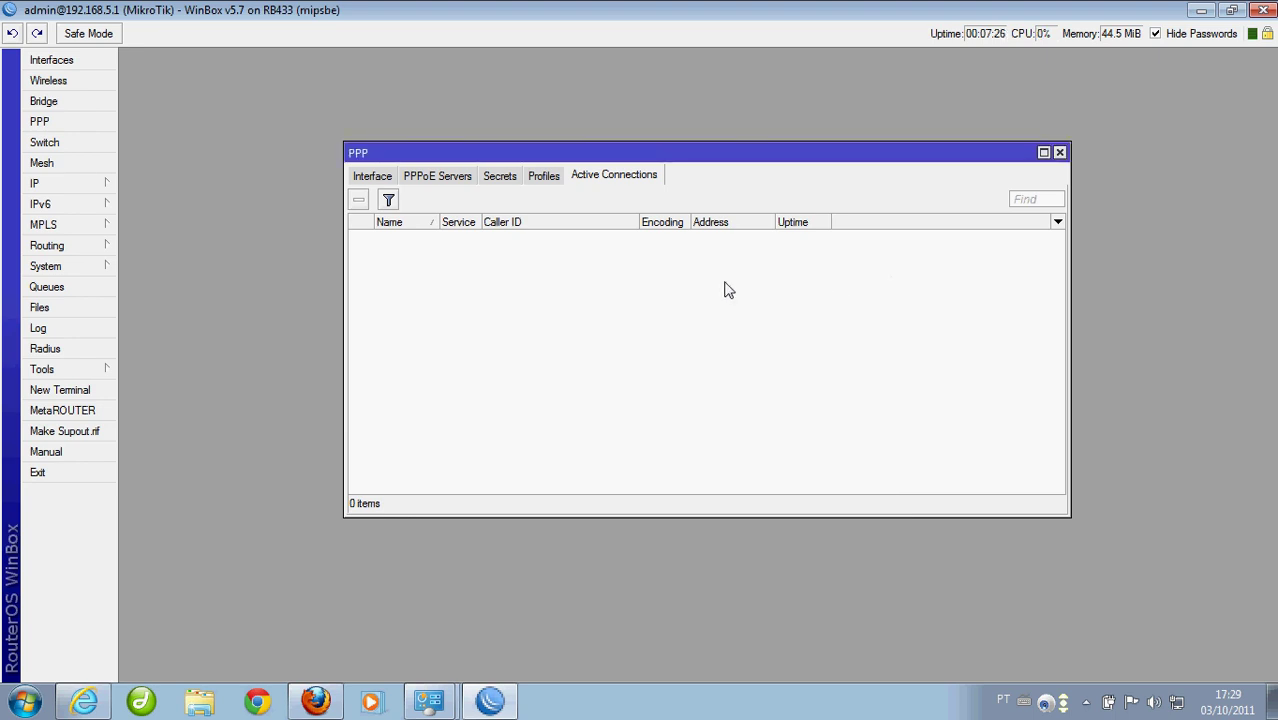
click(546, 177)
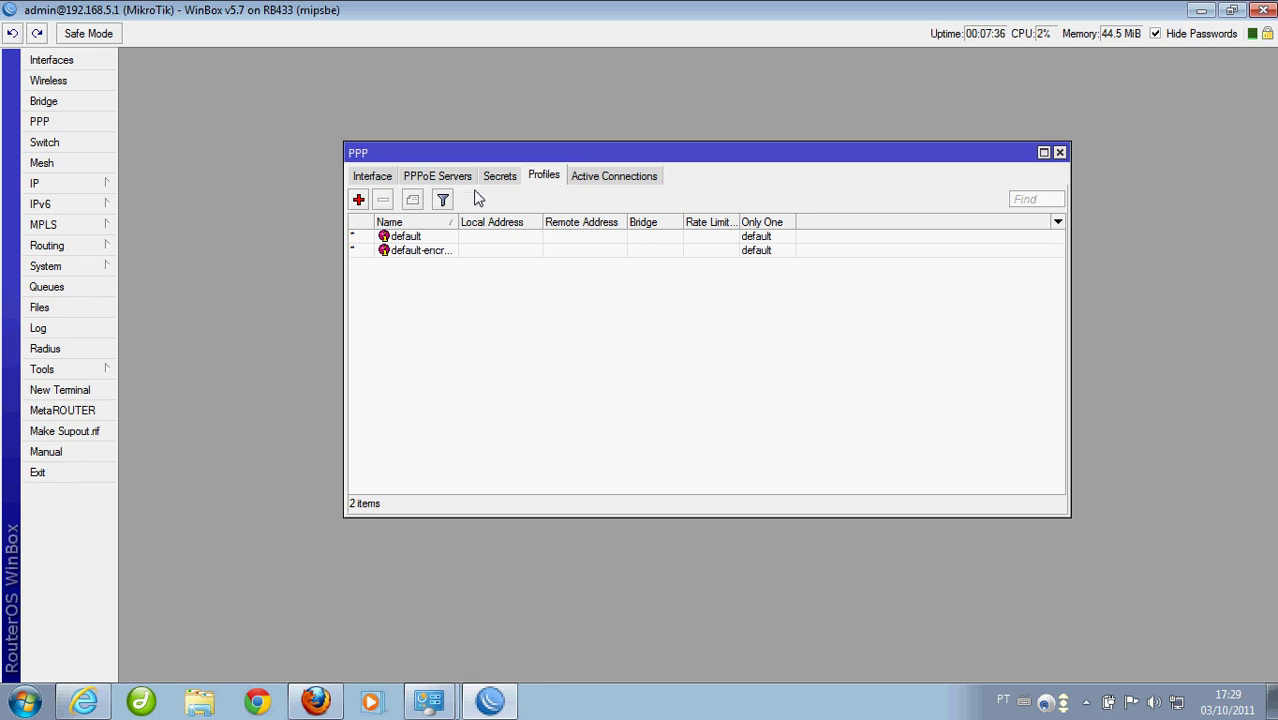
click(359, 201)
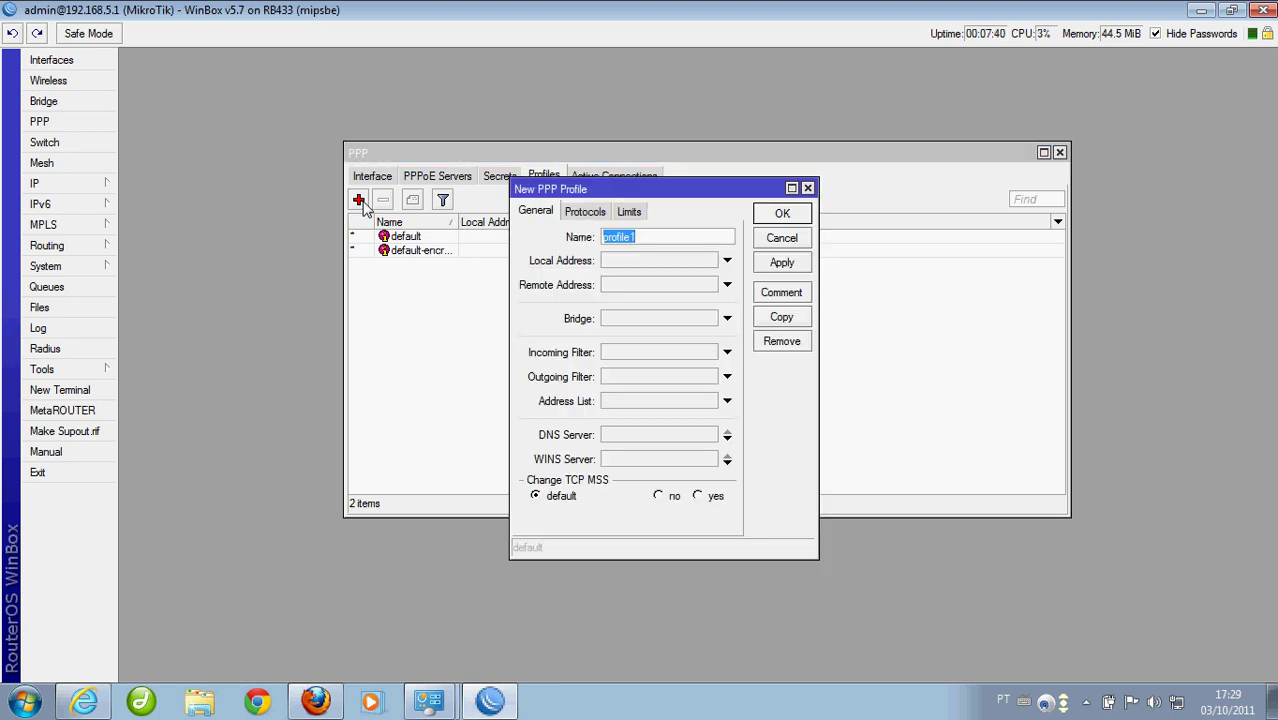
drag(600, 190, 531, 287)
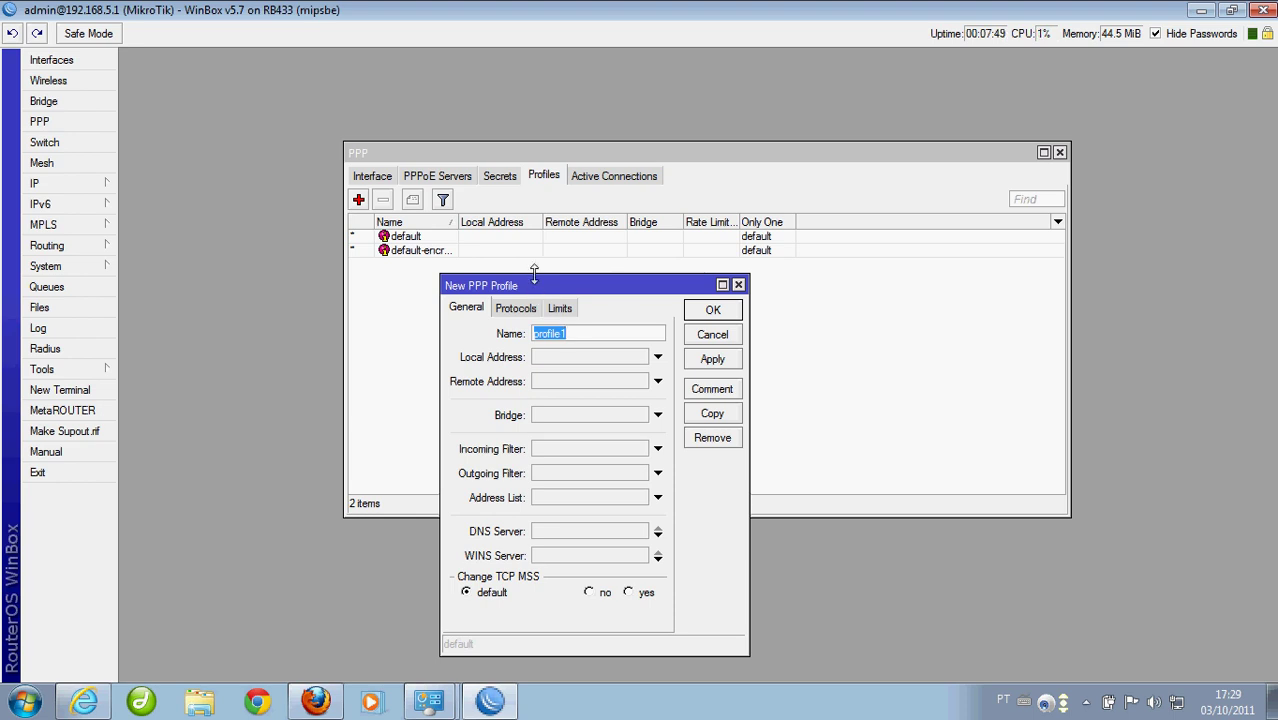
text(ppoe-cliente-ip)
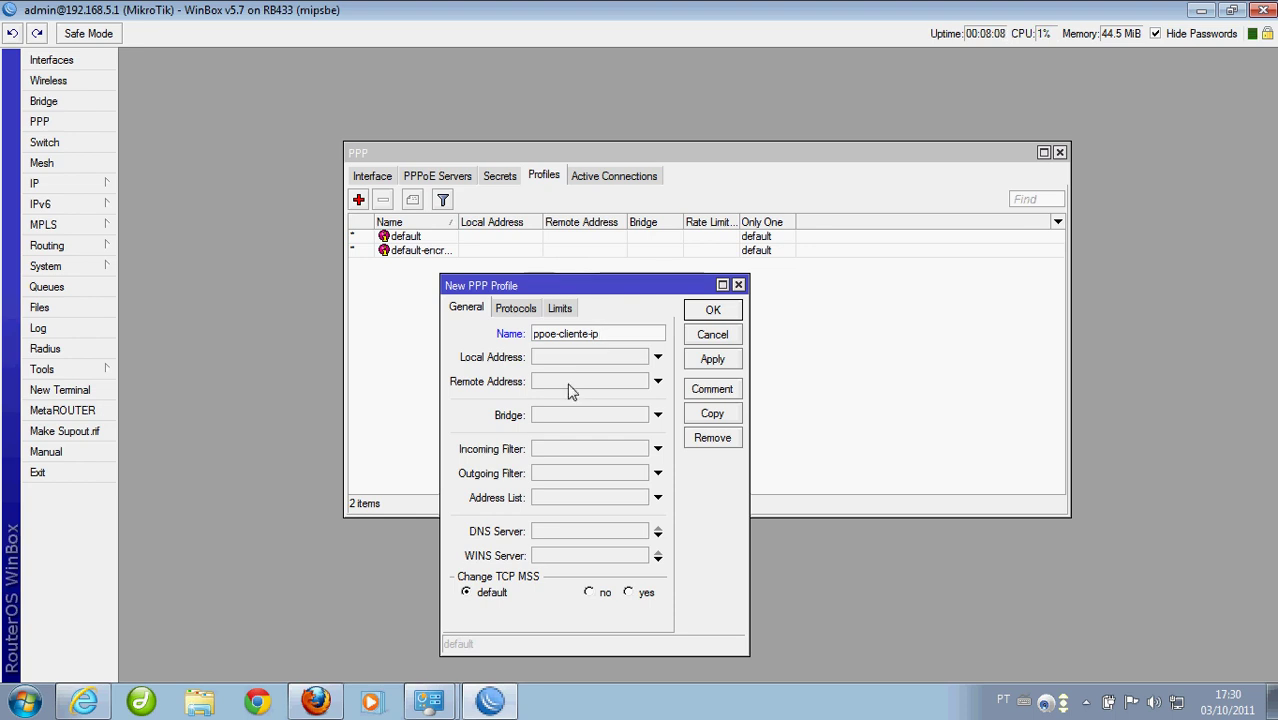
Give the profile remote address pool-ppoe and local address 192.168.4.1, then save it
click(657, 381)
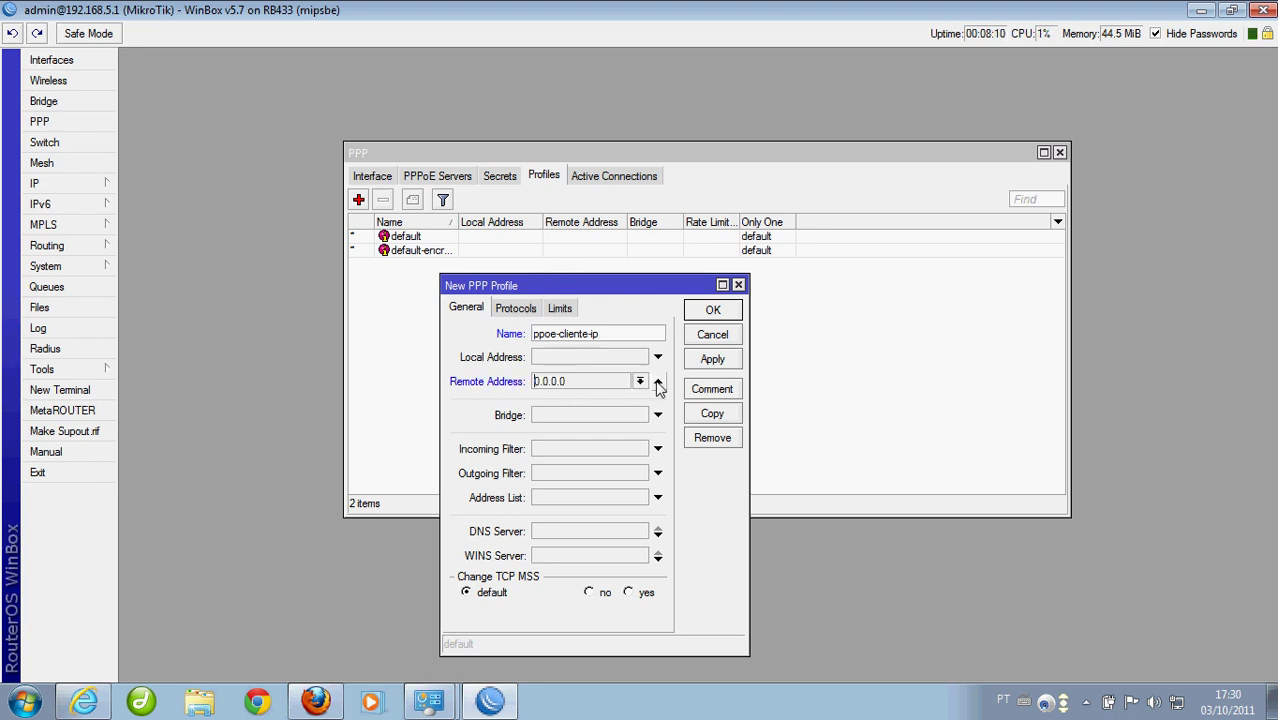
click(640, 381)
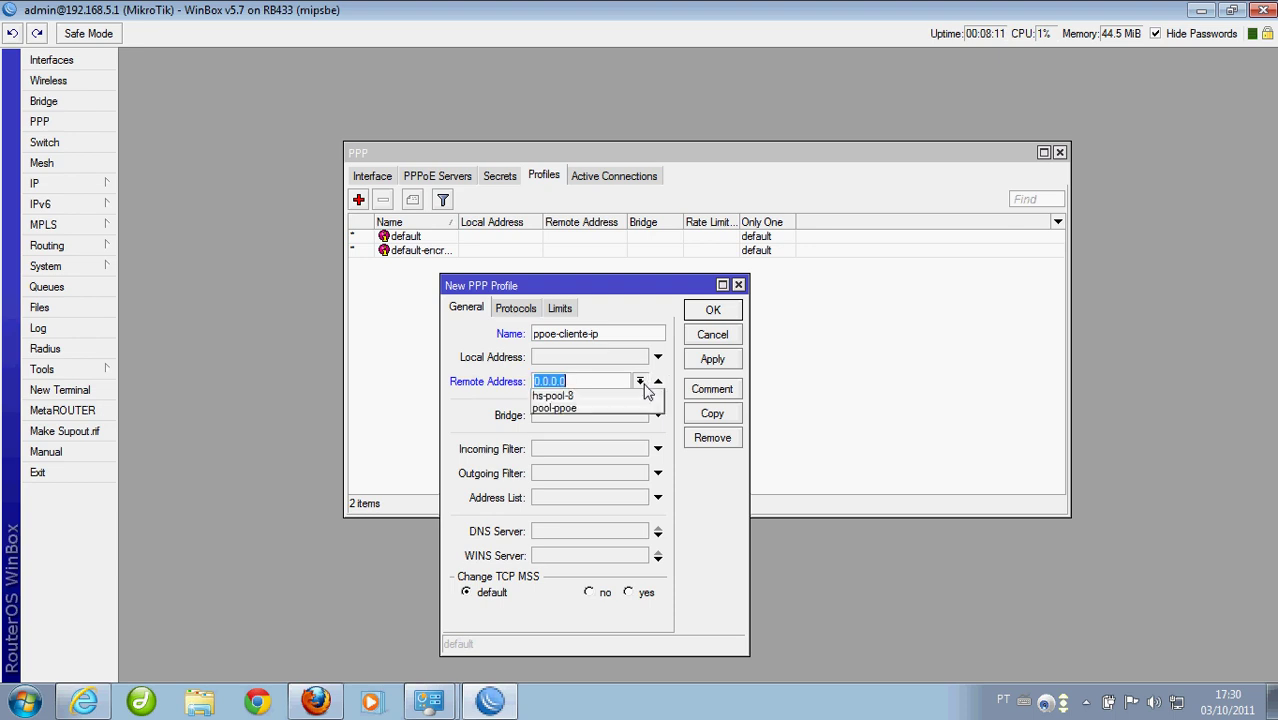
click(560, 410)
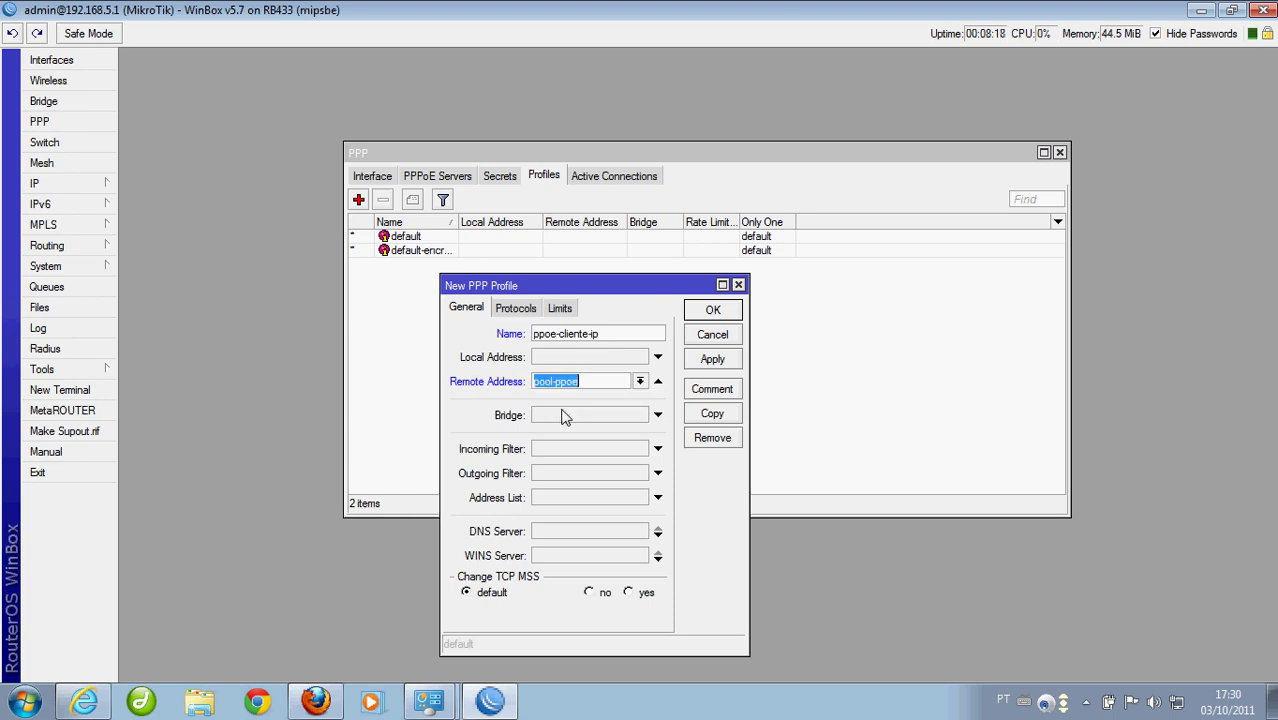
click(565, 357)
drag(572, 357, 505, 352)
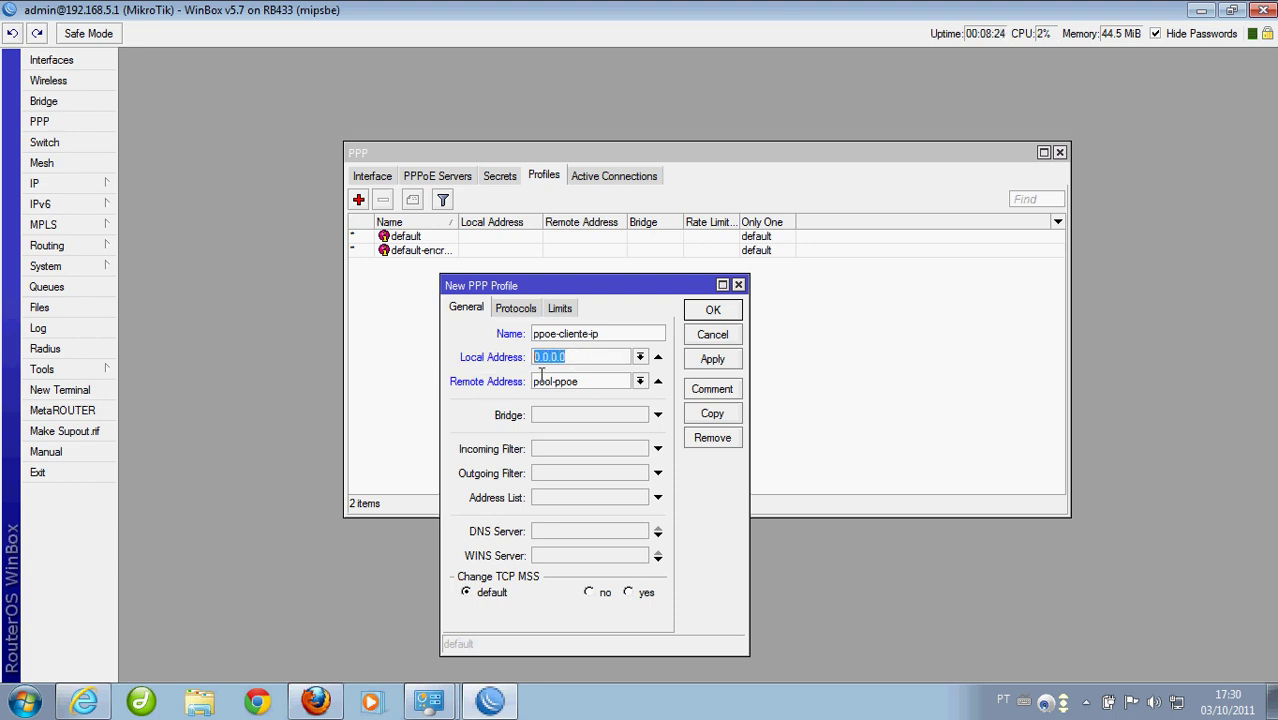
text(192.168.4.1)
click(707, 318)
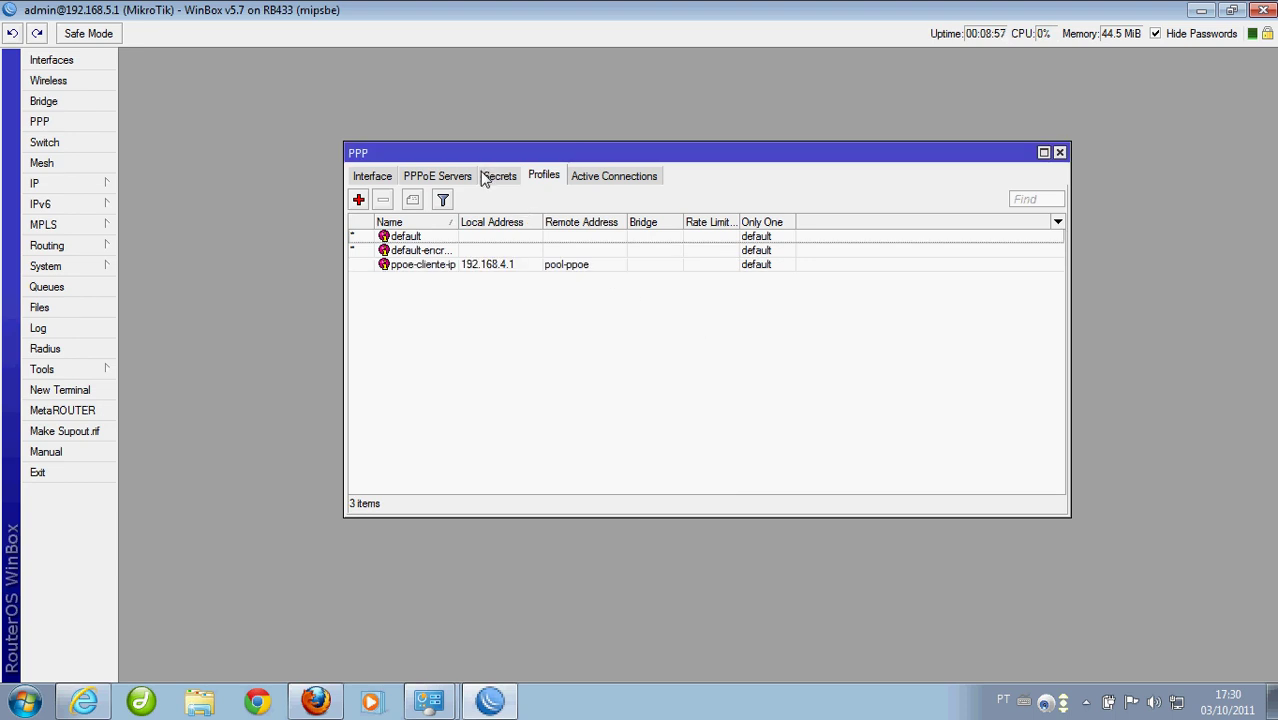
Add a new PPPoE service named service-pppoe running on interface bridge1
click(441, 180)
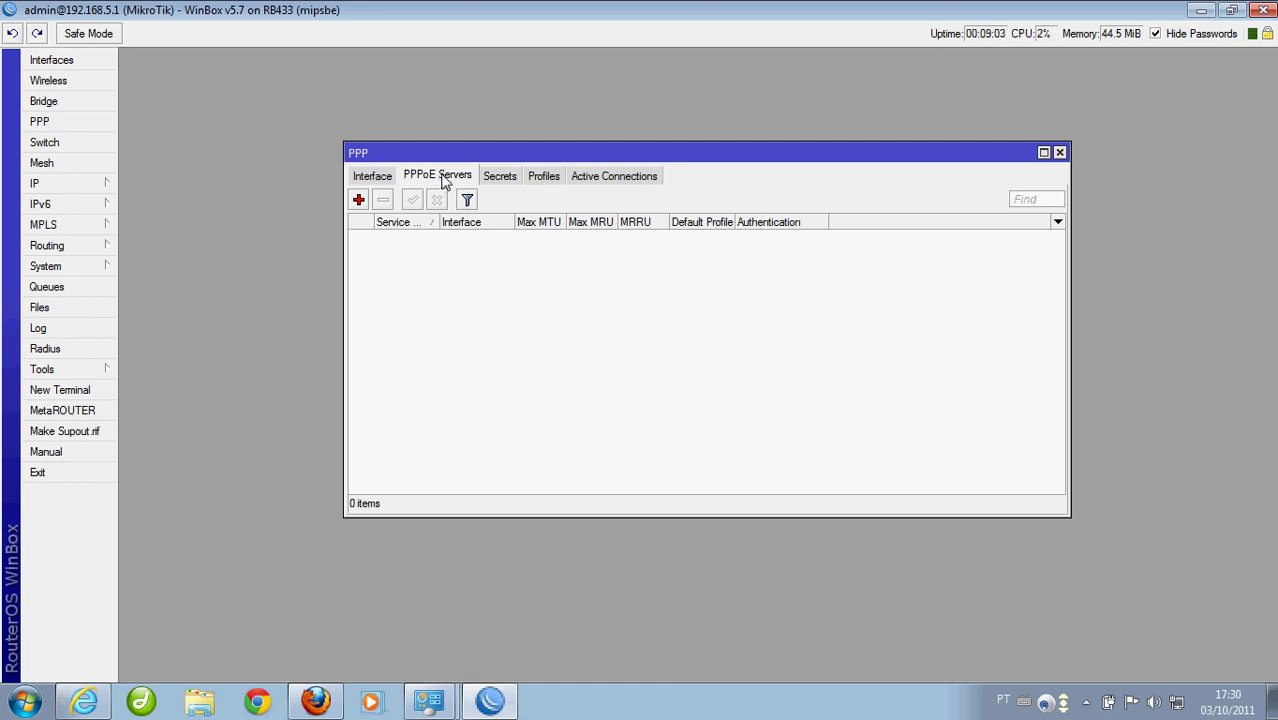
click(359, 200)
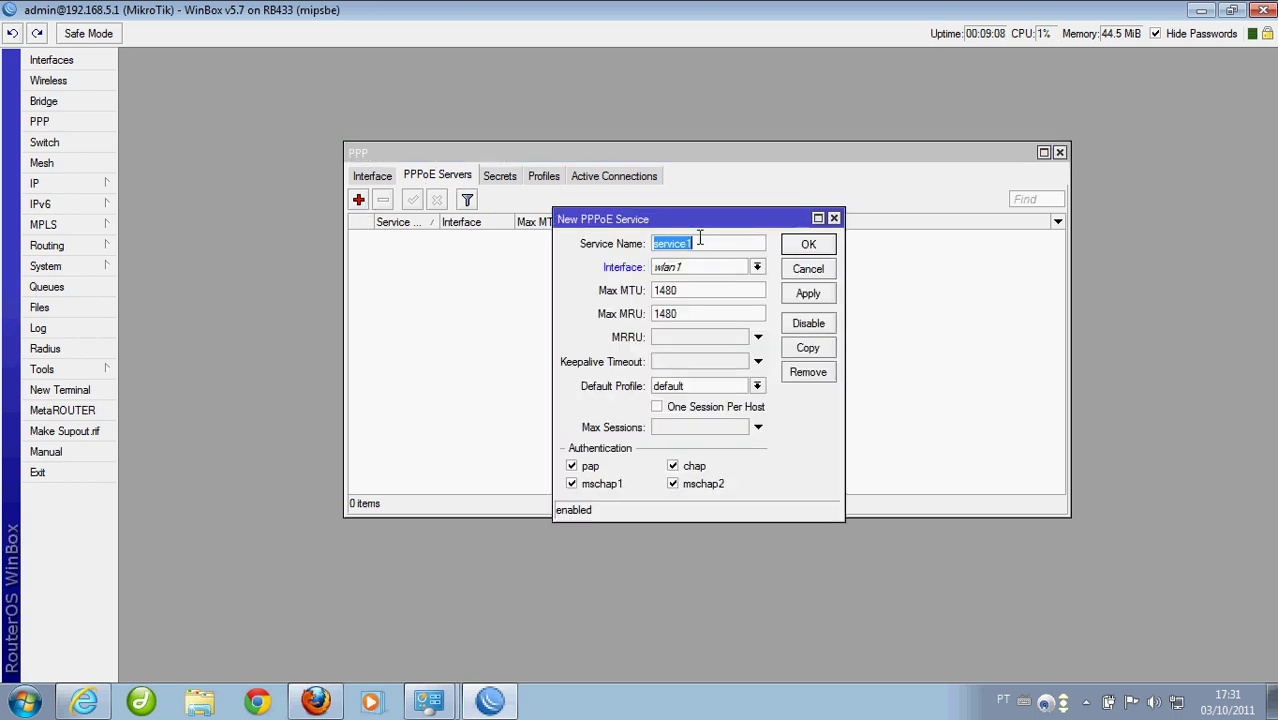
text(service-p)
key(BackSpace)
text(pppoe)
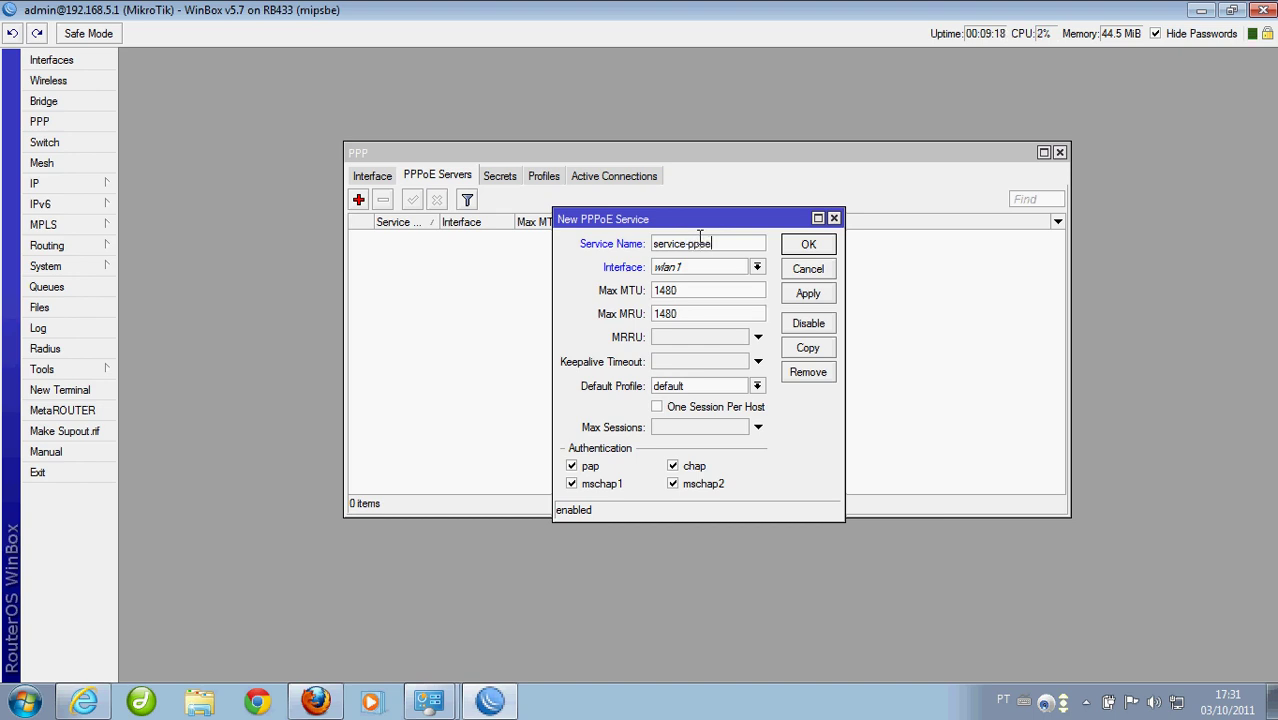
click(687, 267)
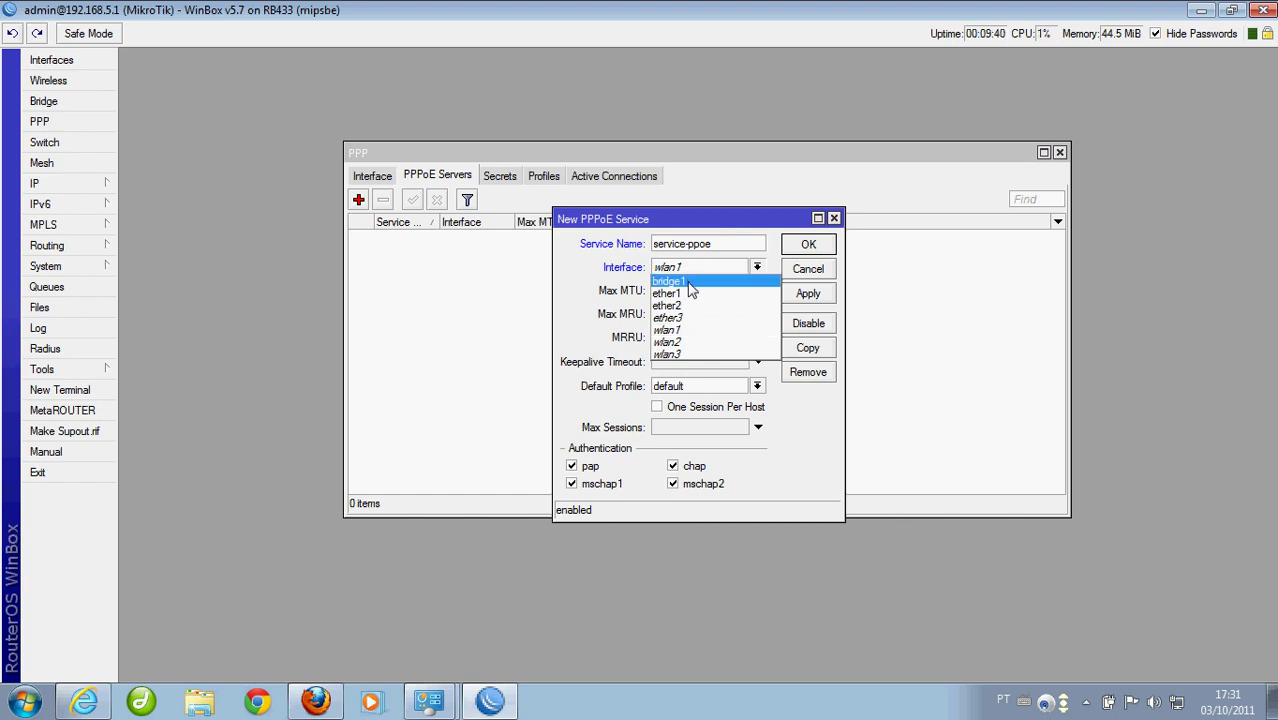
click(687, 283)
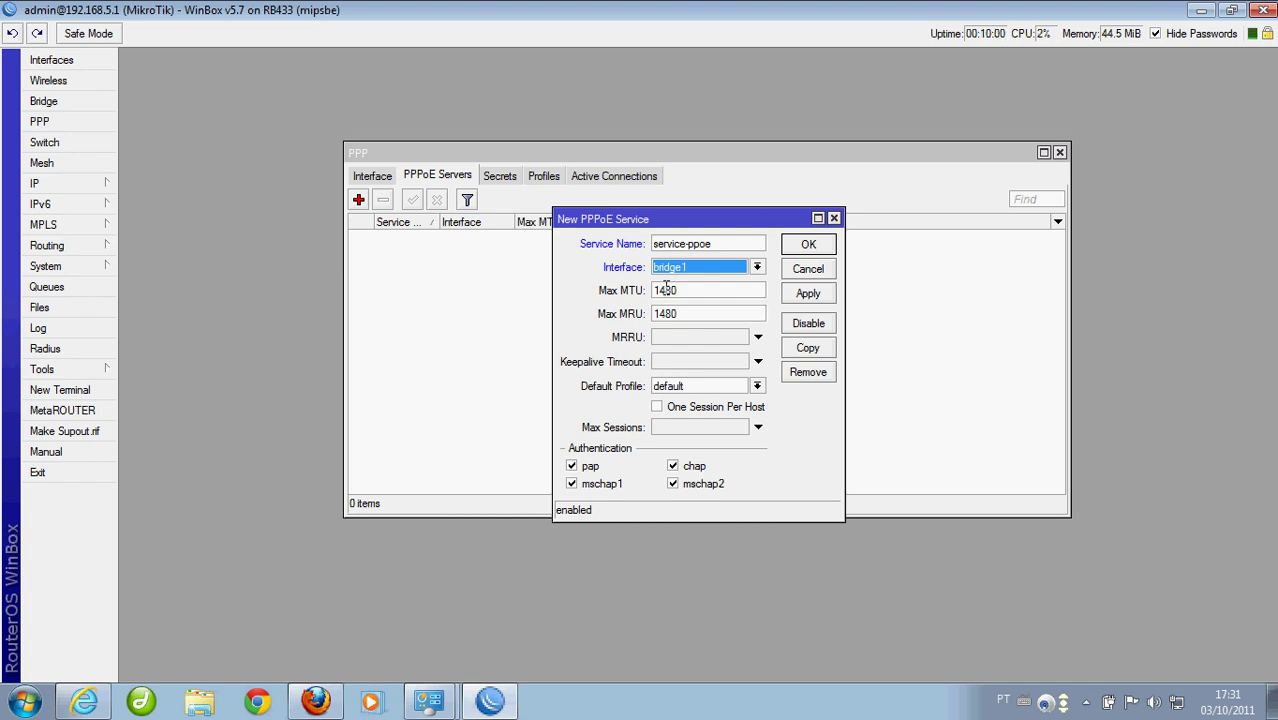
Keep Max MTU 1480, set default profile ppoe-cliente-ip, and save the PPPoE service
drag(699, 291, 616, 291)
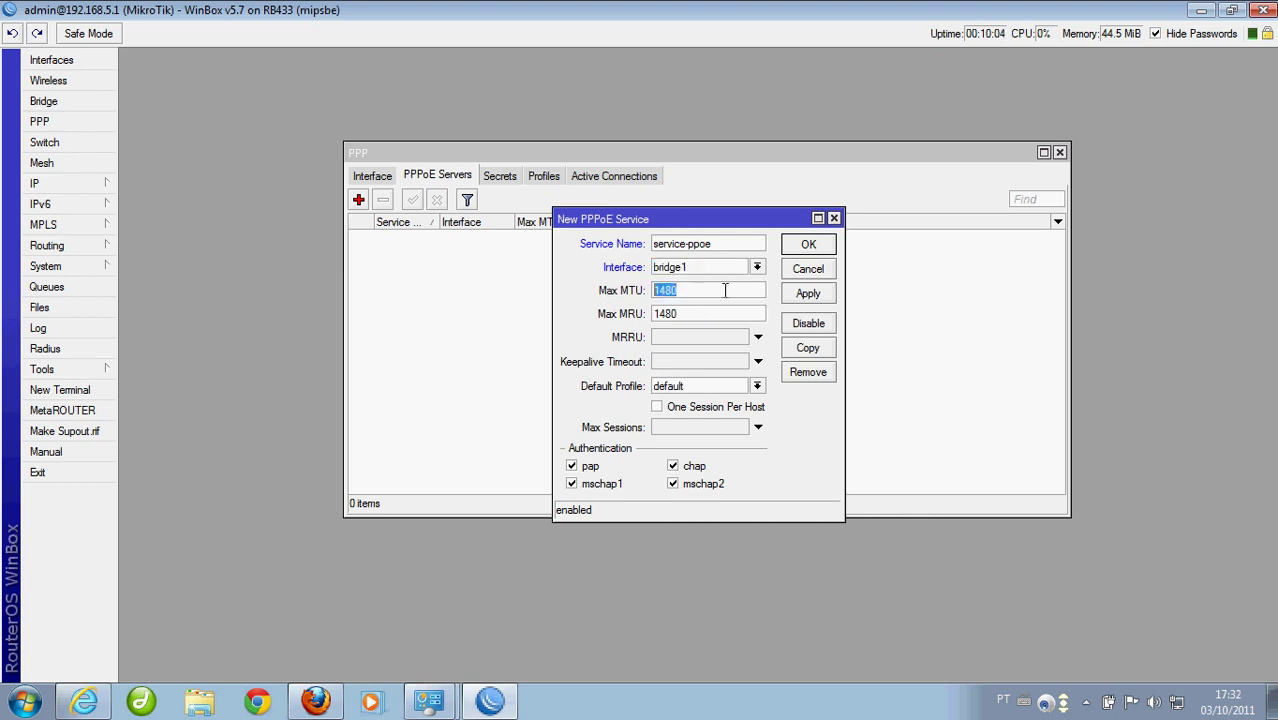
drag(725, 290, 593, 296)
click(693, 390)
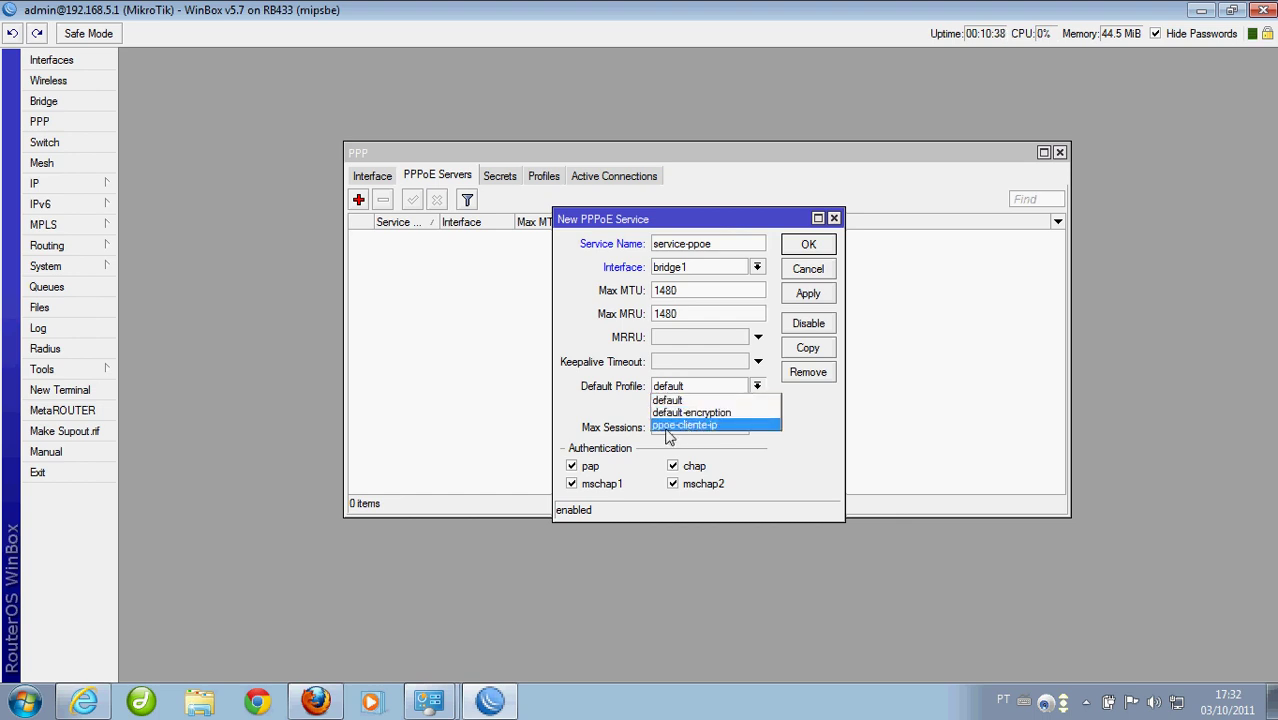
click(680, 426)
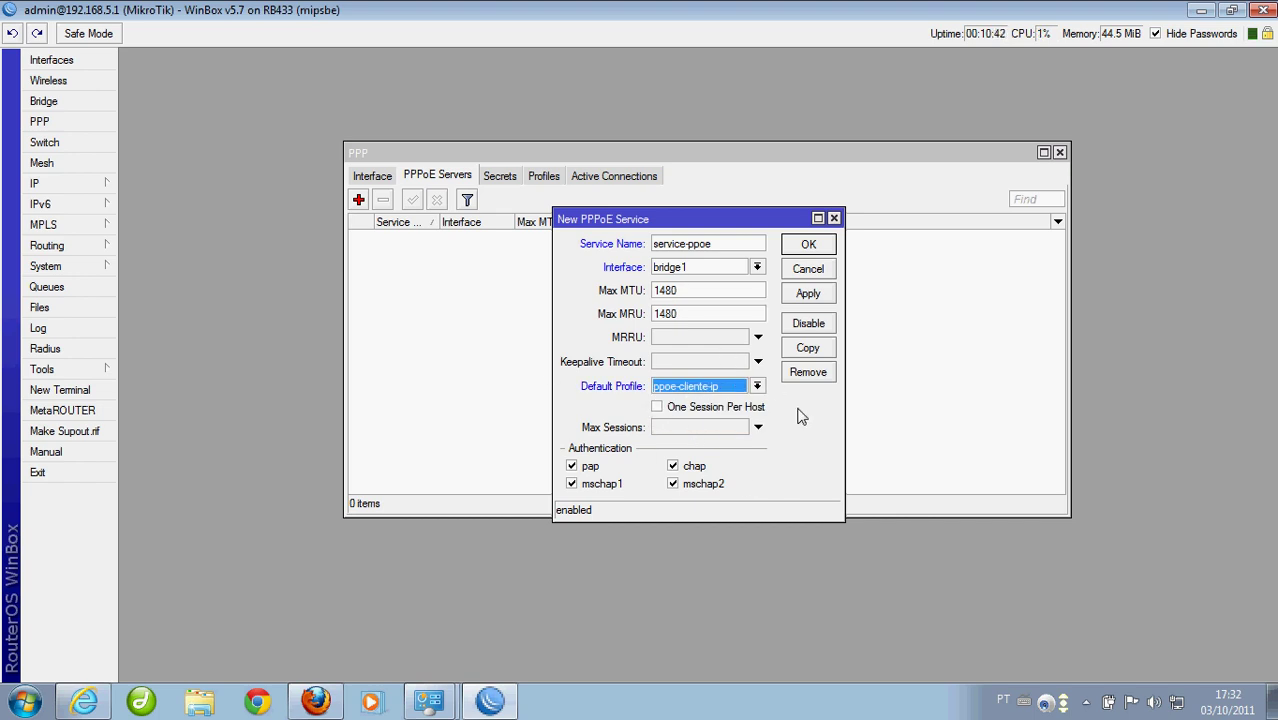
click(816, 256)
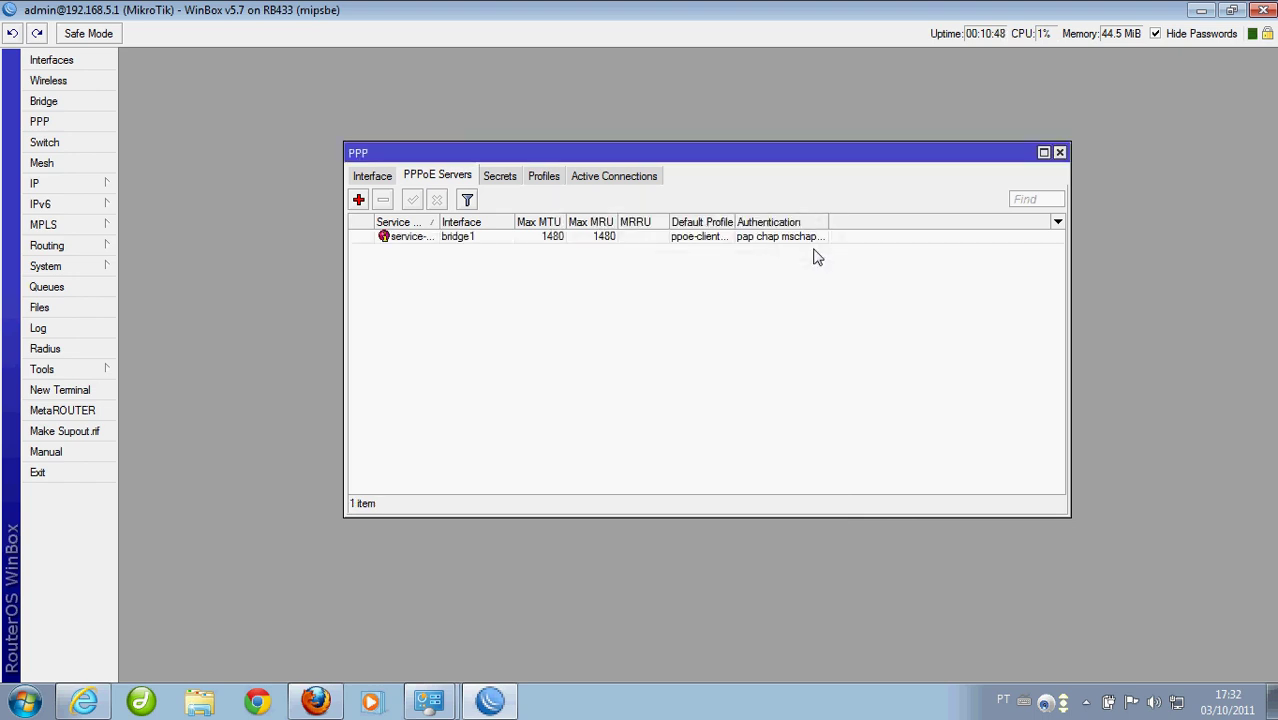
Start a new PPP secret and enter the test user's name and password
click(556, 183)
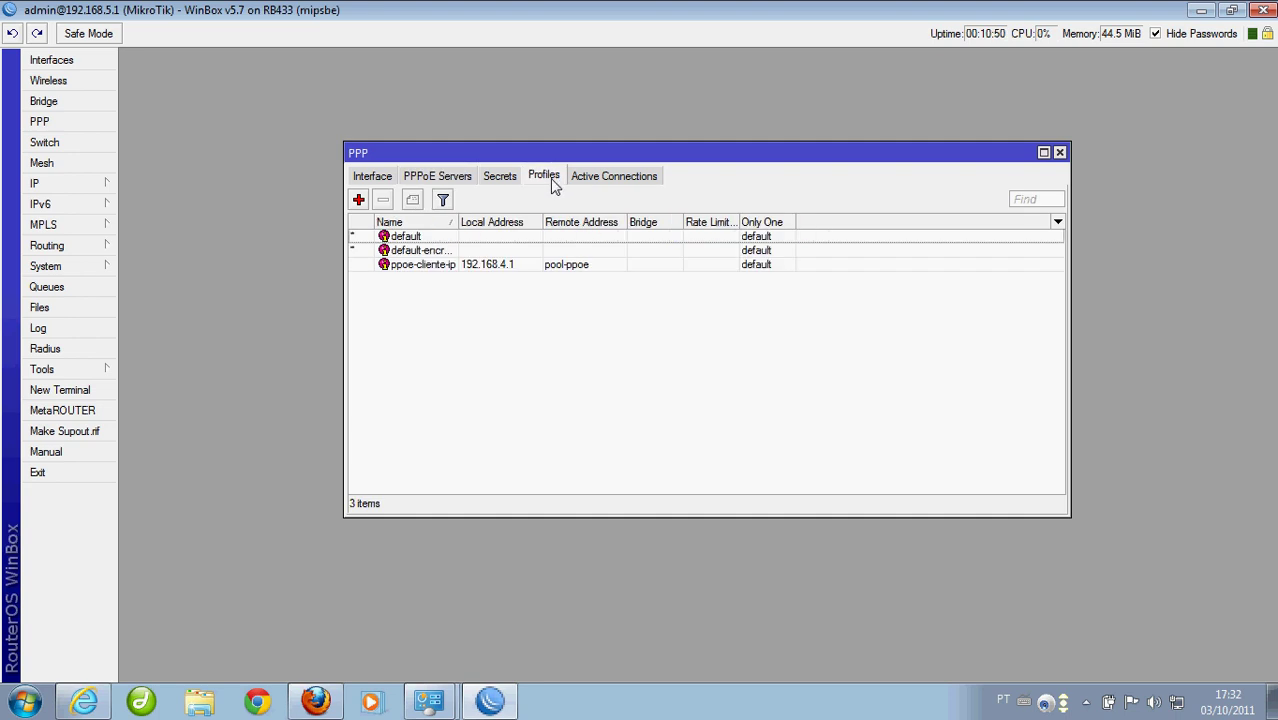
click(491, 186)
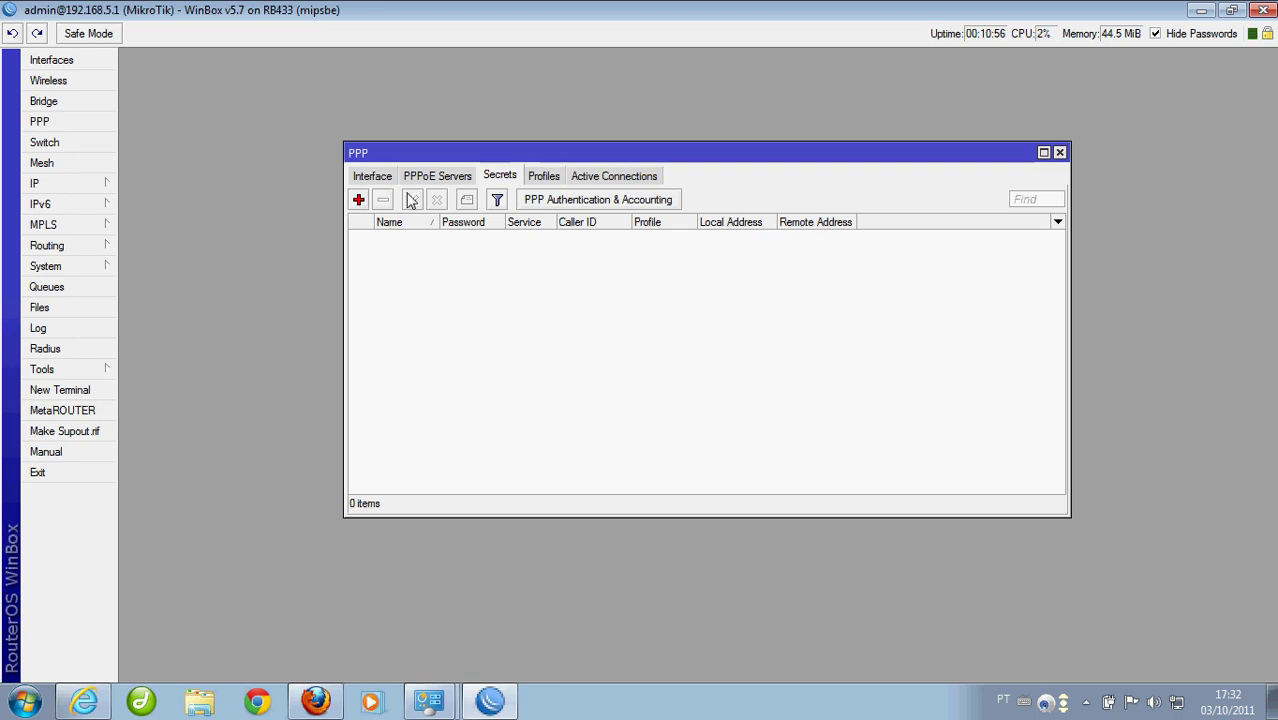
click(358, 199)
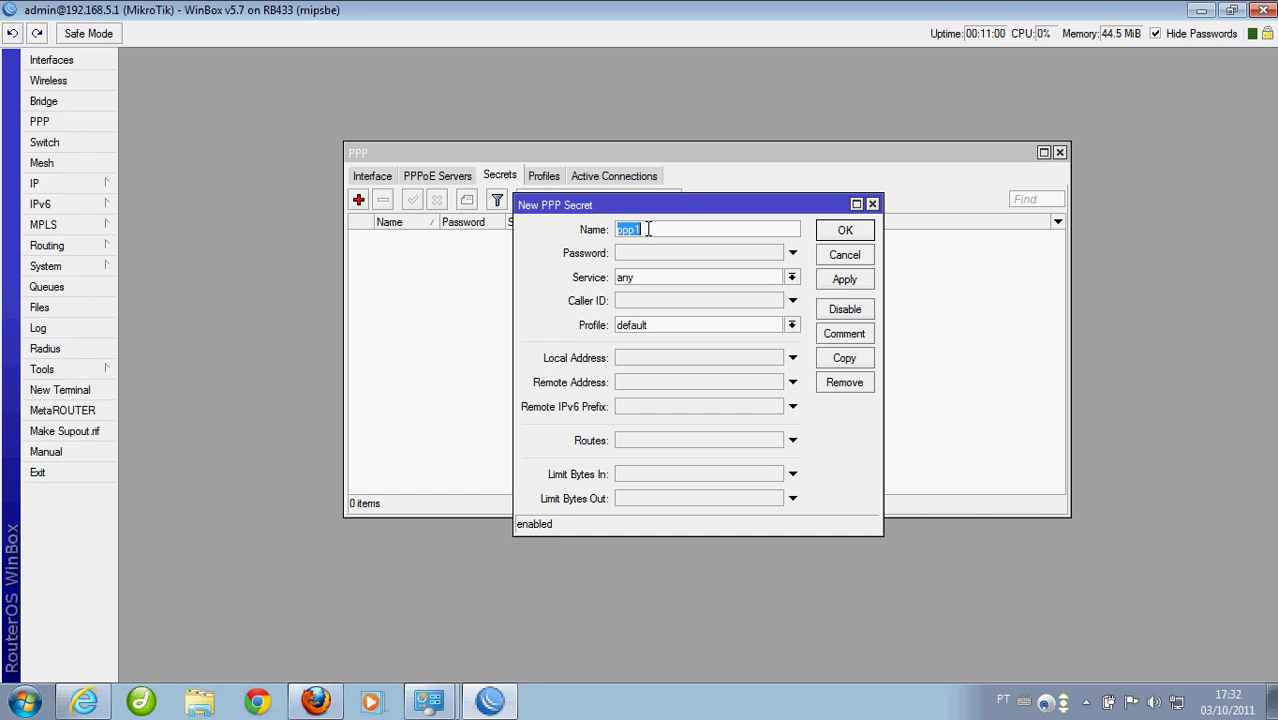
text(teste)
click(645, 257)
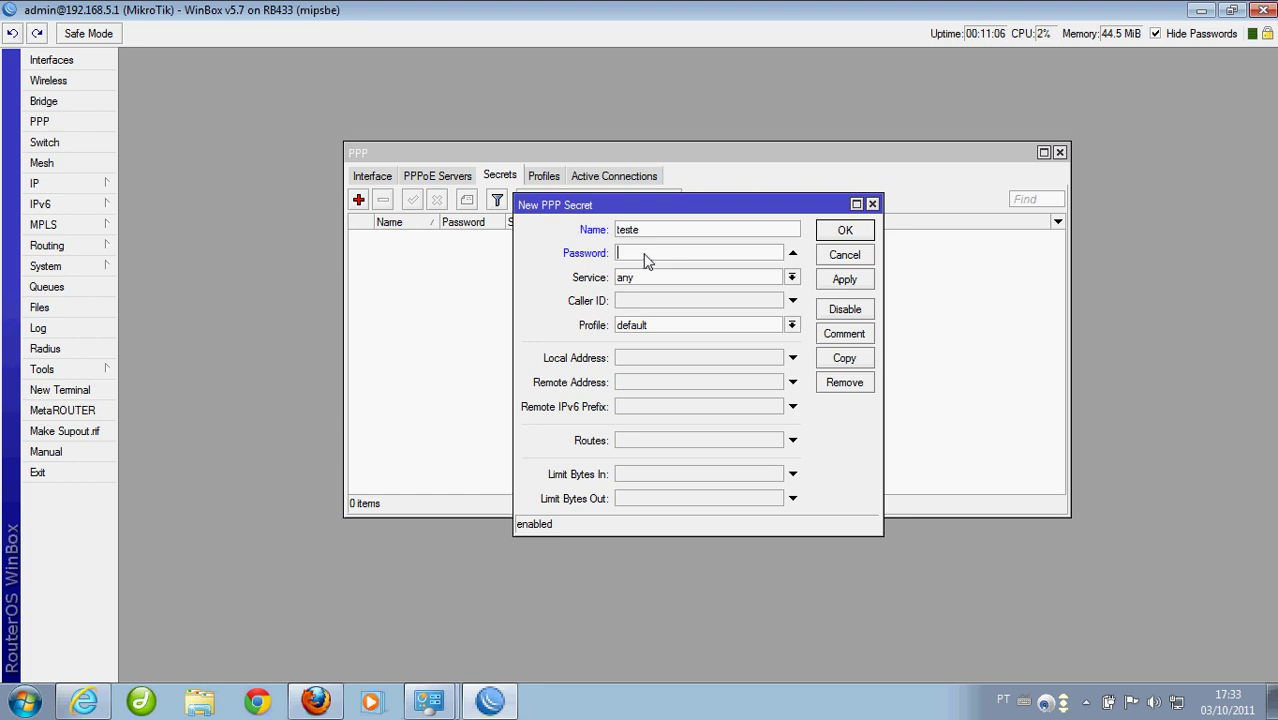
text(teste)
click(1157, 34)
click(1157, 34)
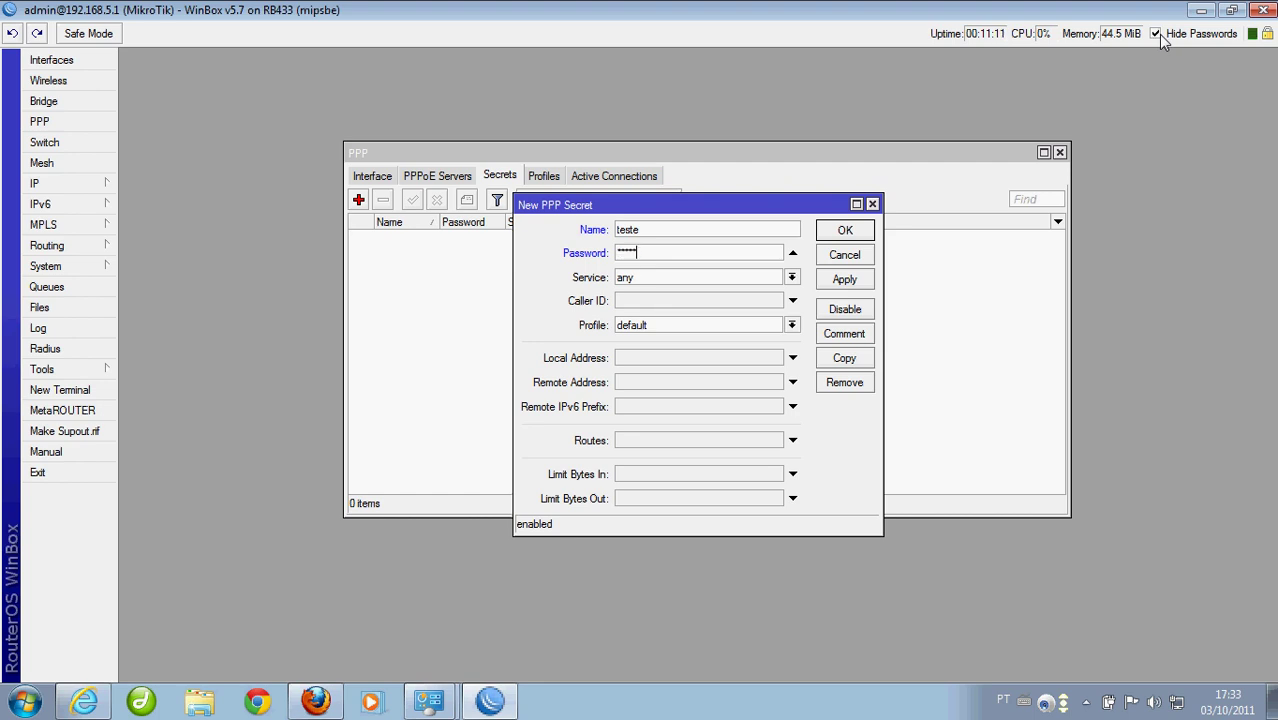
Restrict the secret to the pppoe service with the default profile, and save it
click(740, 278)
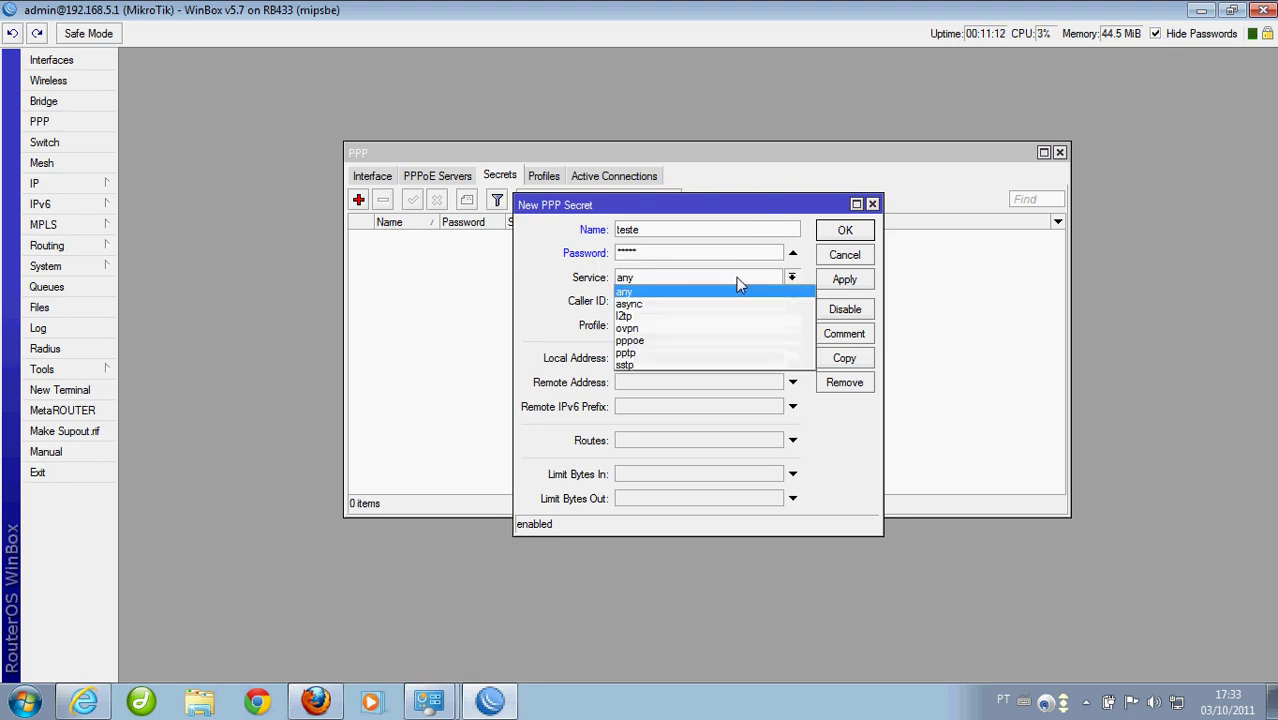
click(641, 342)
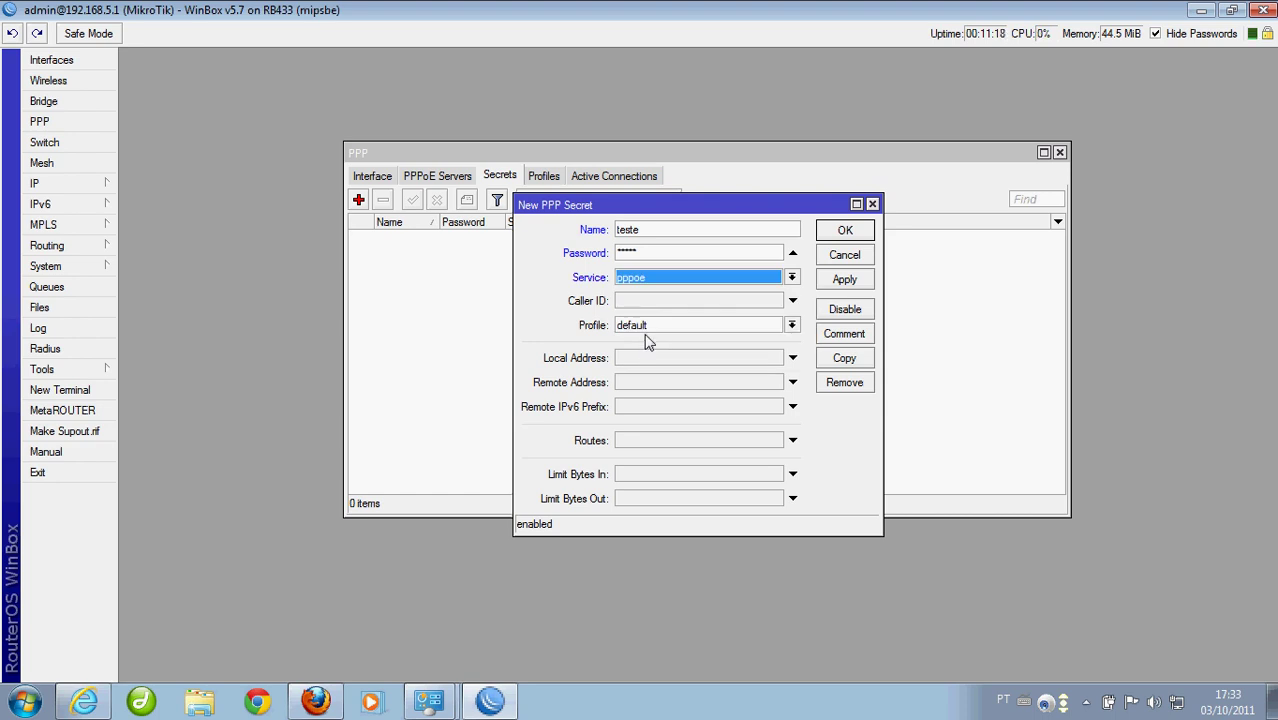
click(656, 326)
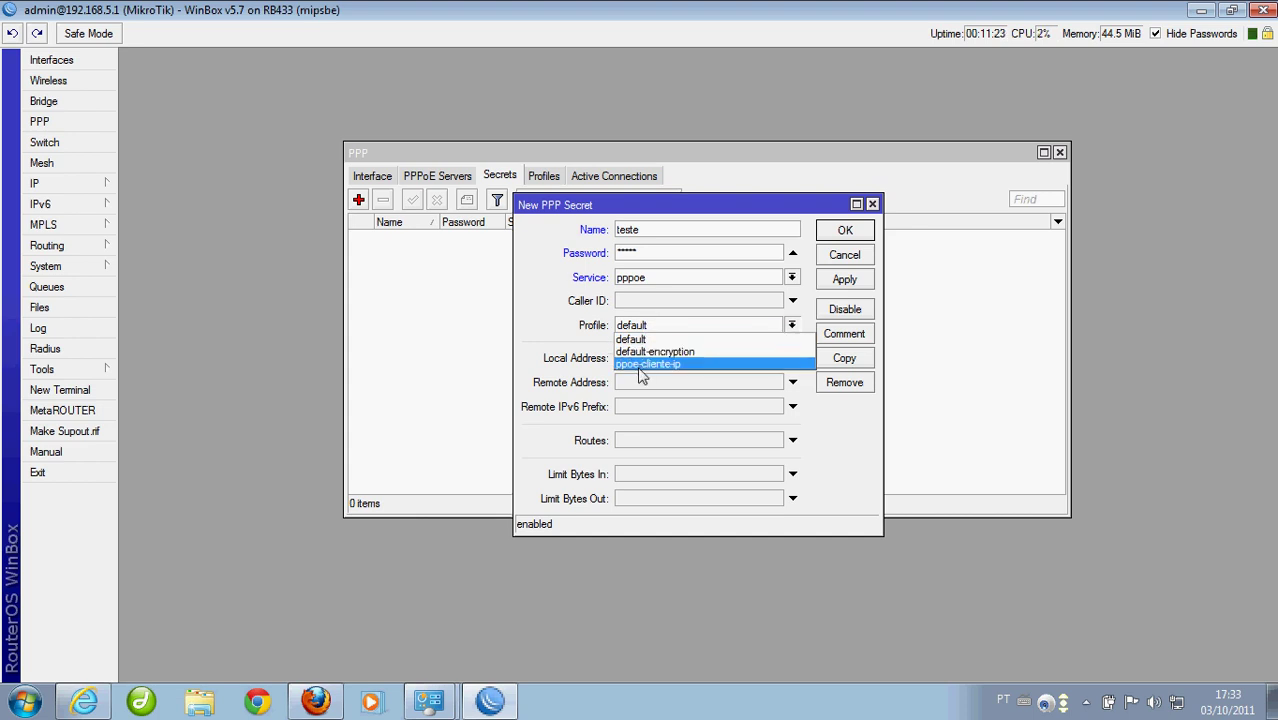
click(580, 326)
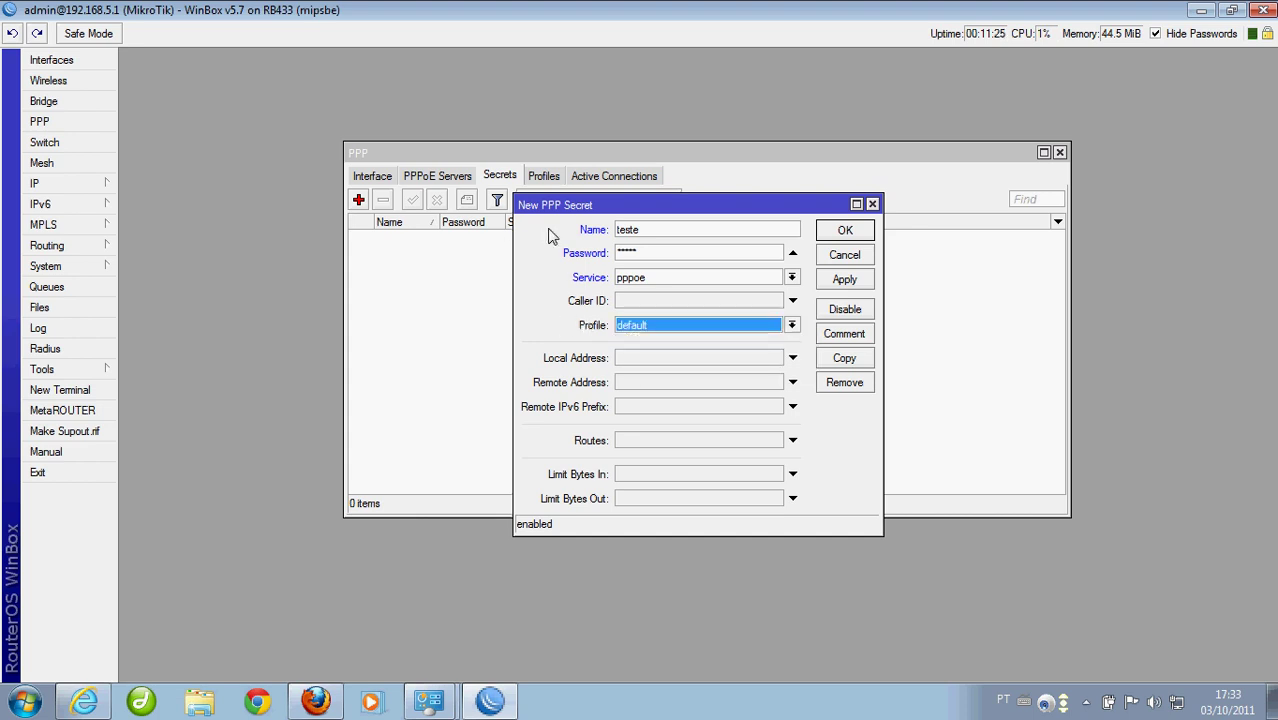
click(668, 324)
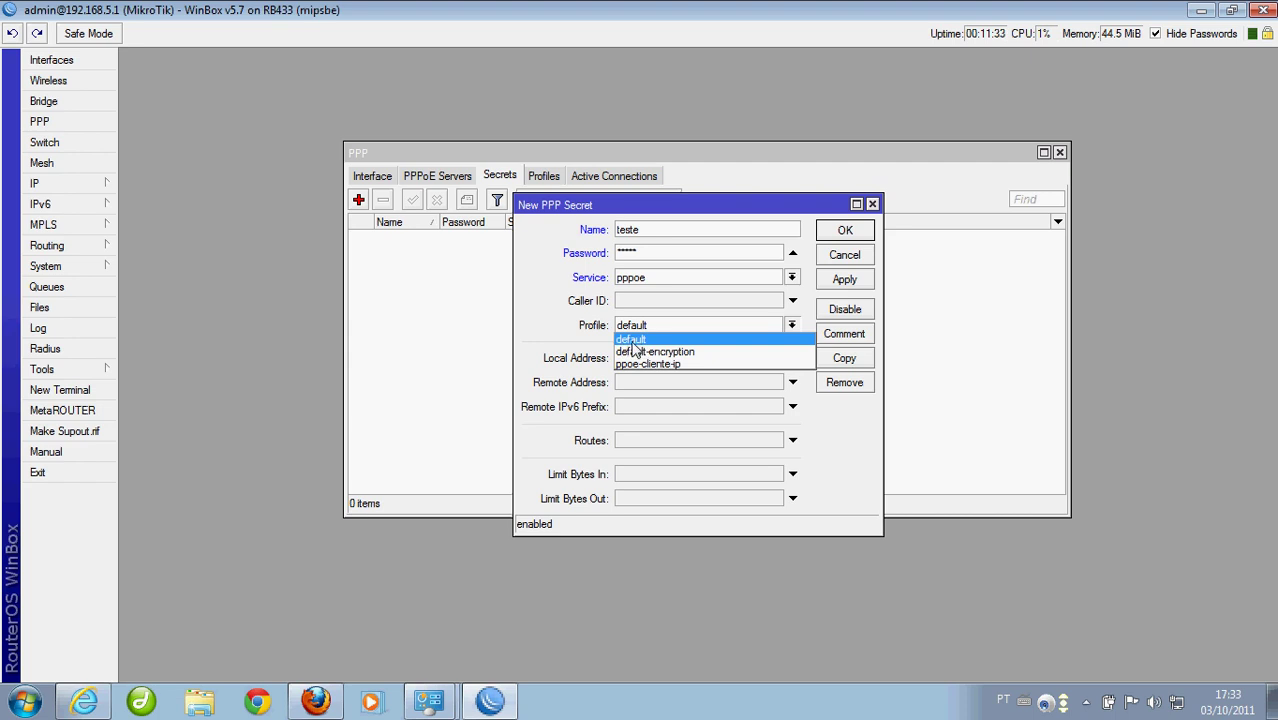
click(630, 341)
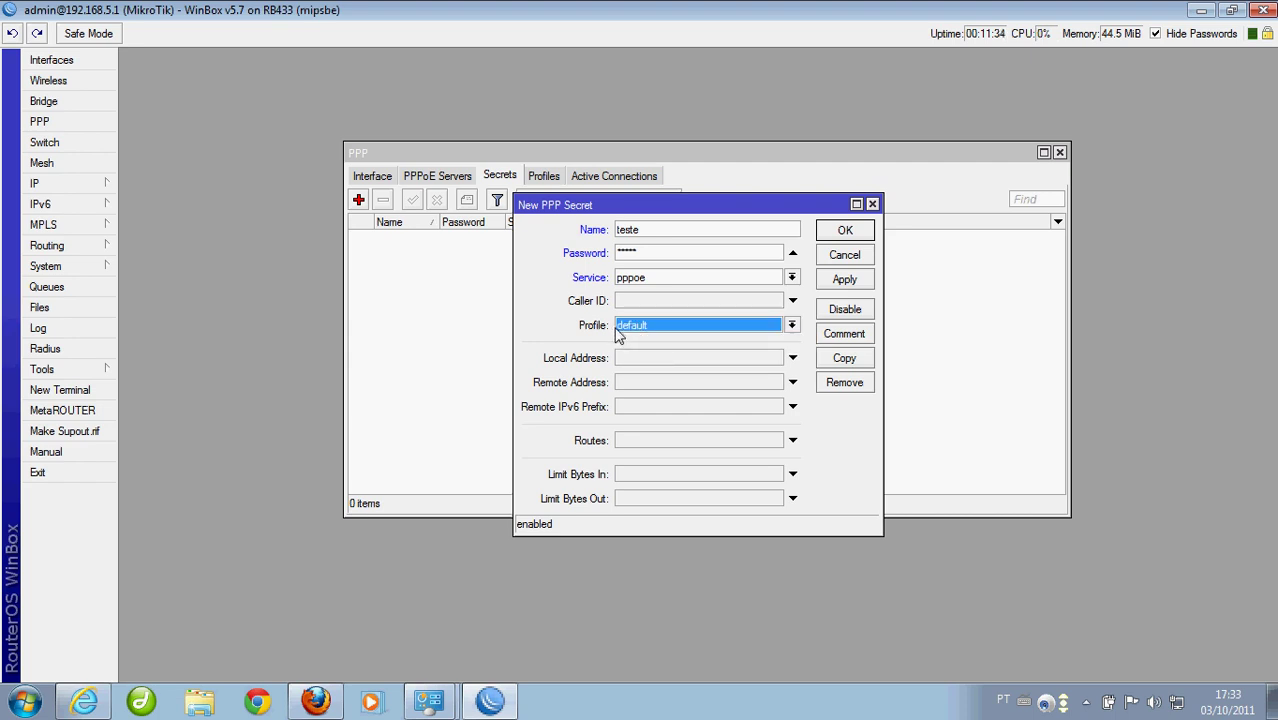
click(845, 281)
click(845, 232)
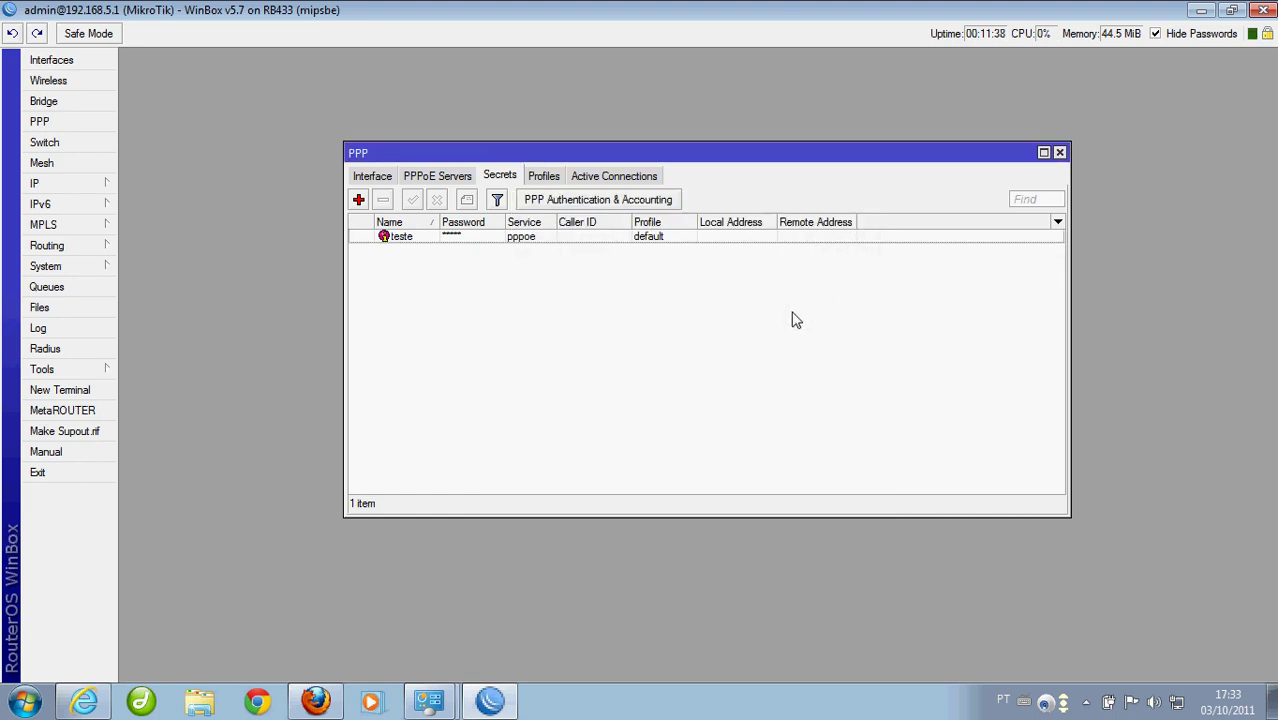
Create PPP profile 128k with a 128k/128k rate limit and begin another profile
click(545, 178)
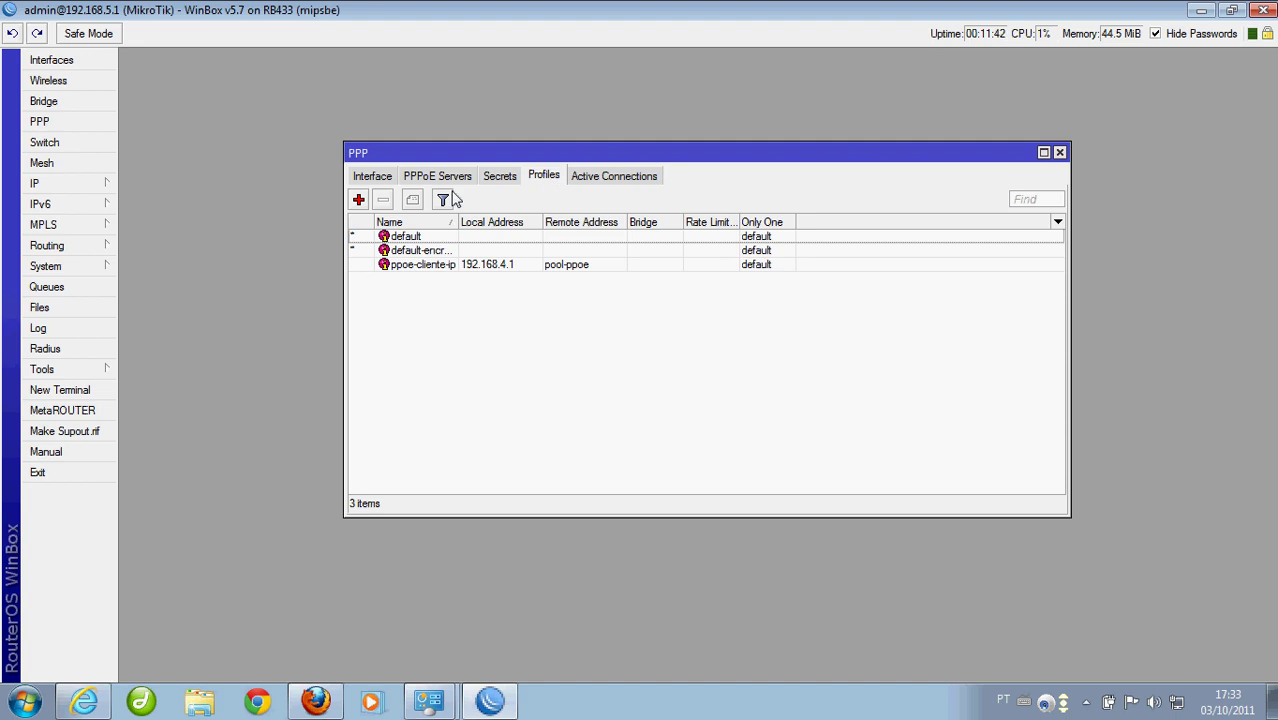
click(359, 201)
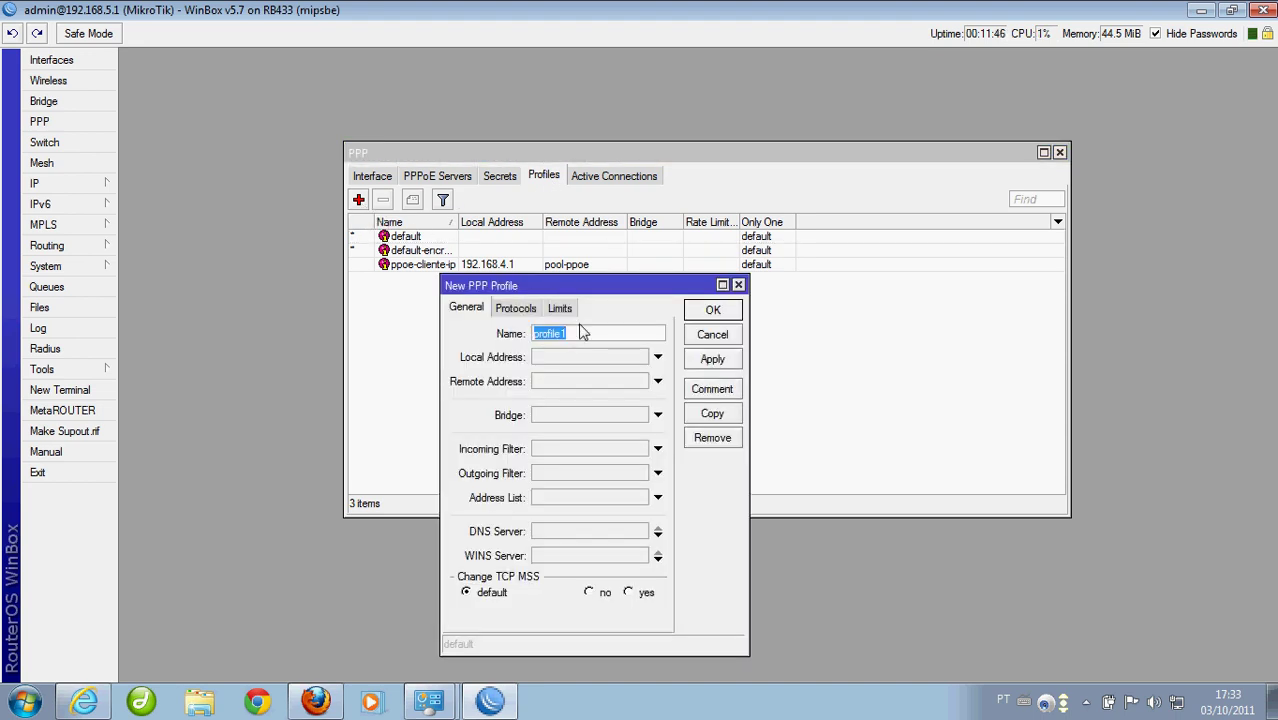
text(128k)
click(570, 313)
click(545, 396)
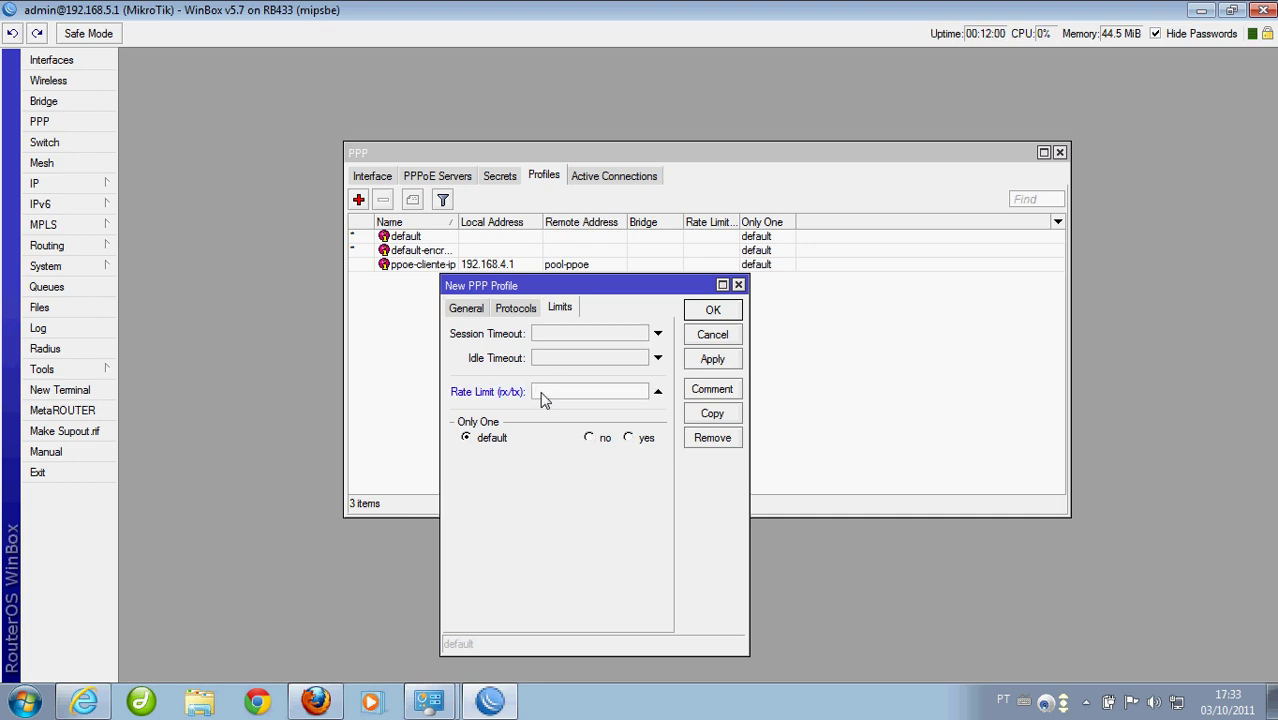
text(128k/128k)
click(706, 364)
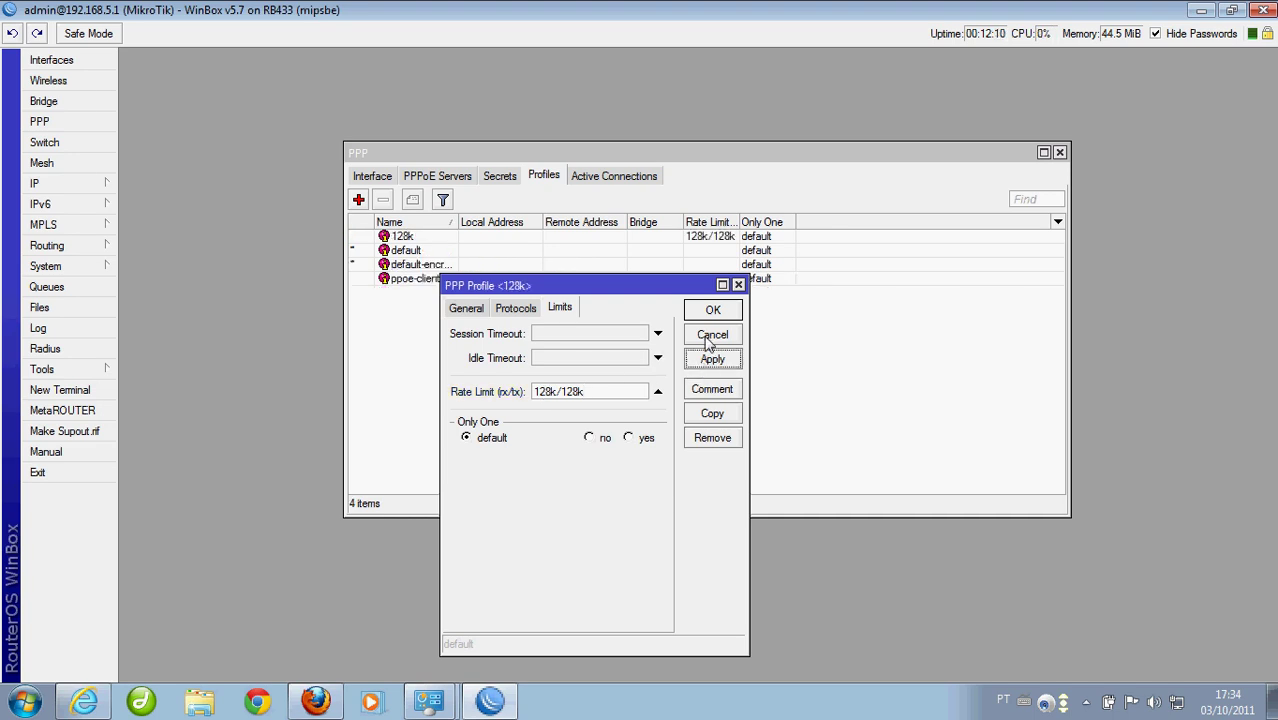
click(712, 313)
click(364, 203)
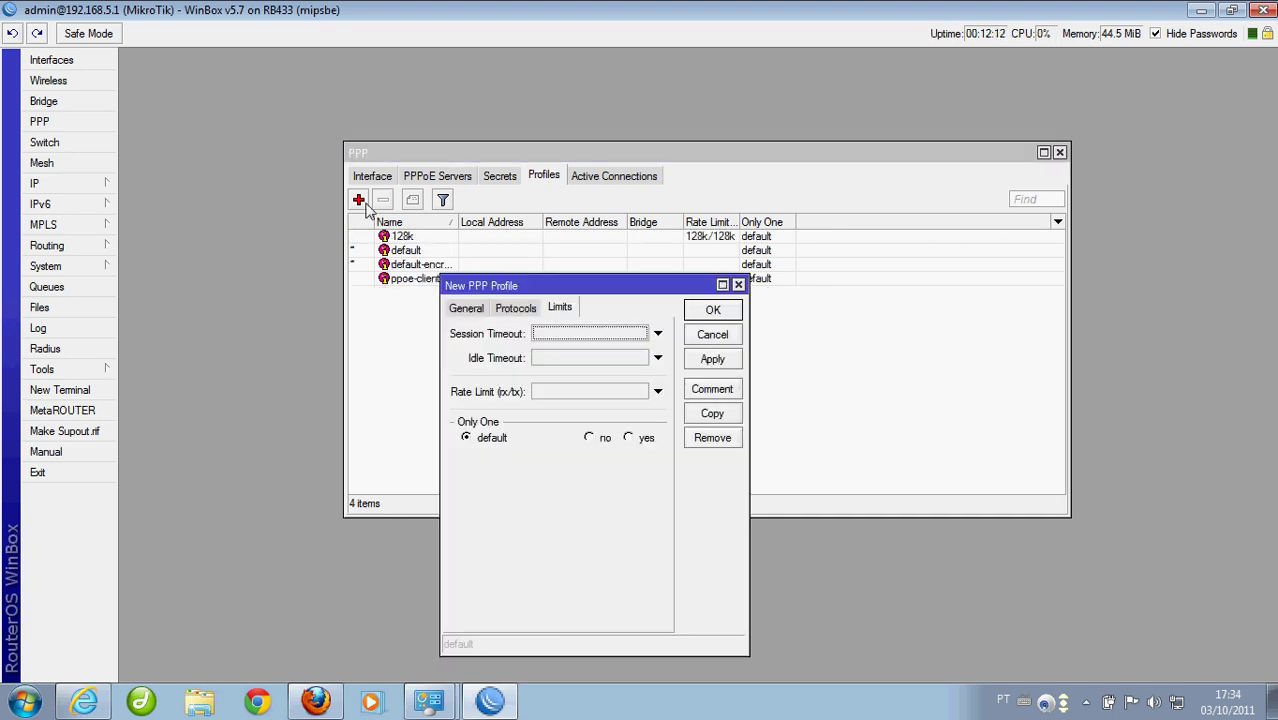
Name the new profile 512k with a 128k/512k rate limit and save it
click(476, 313)
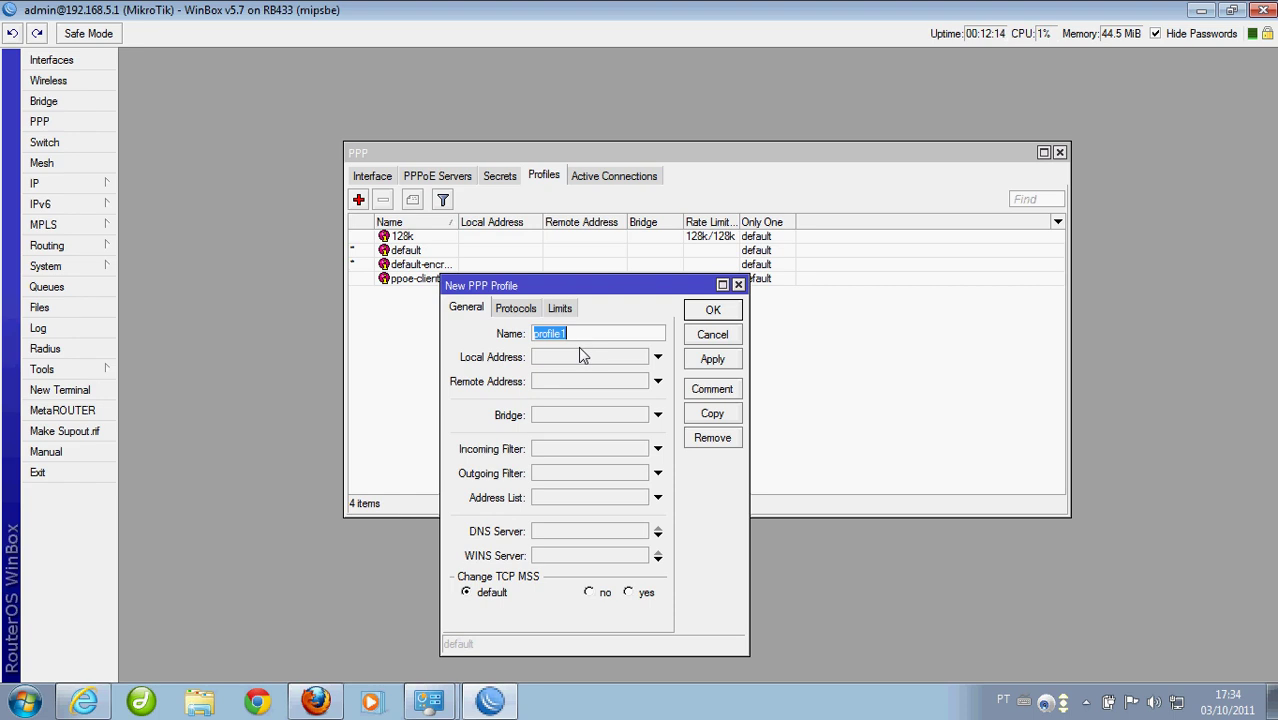
text(5)
click(561, 310)
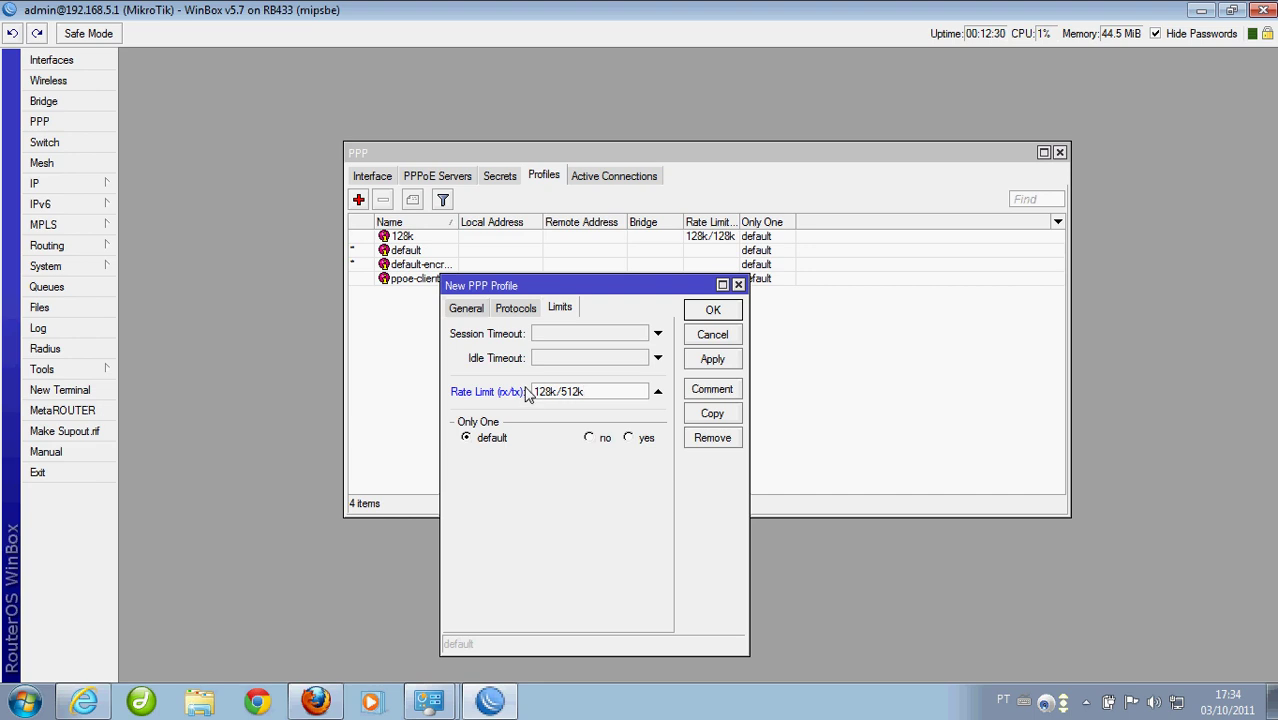
click(709, 314)
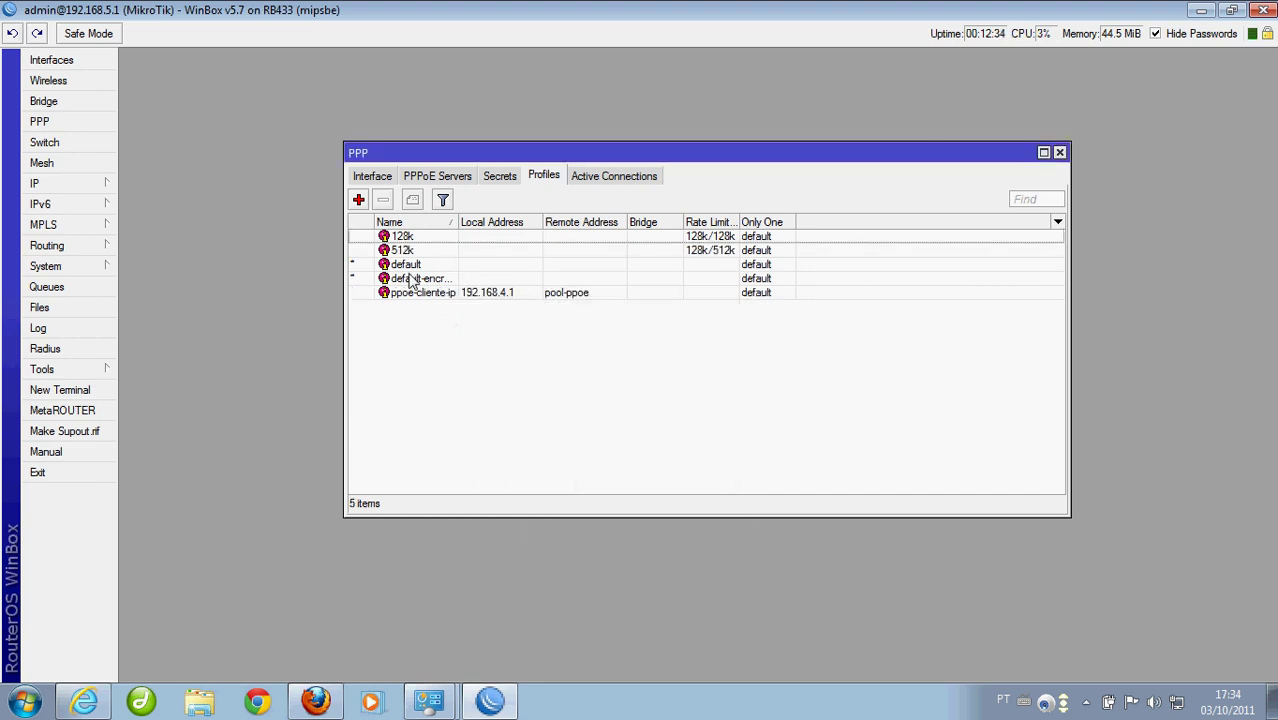
Review the default-encryption, default, 512k and 128k PPP profiles
click(419, 279)
click(424, 266)
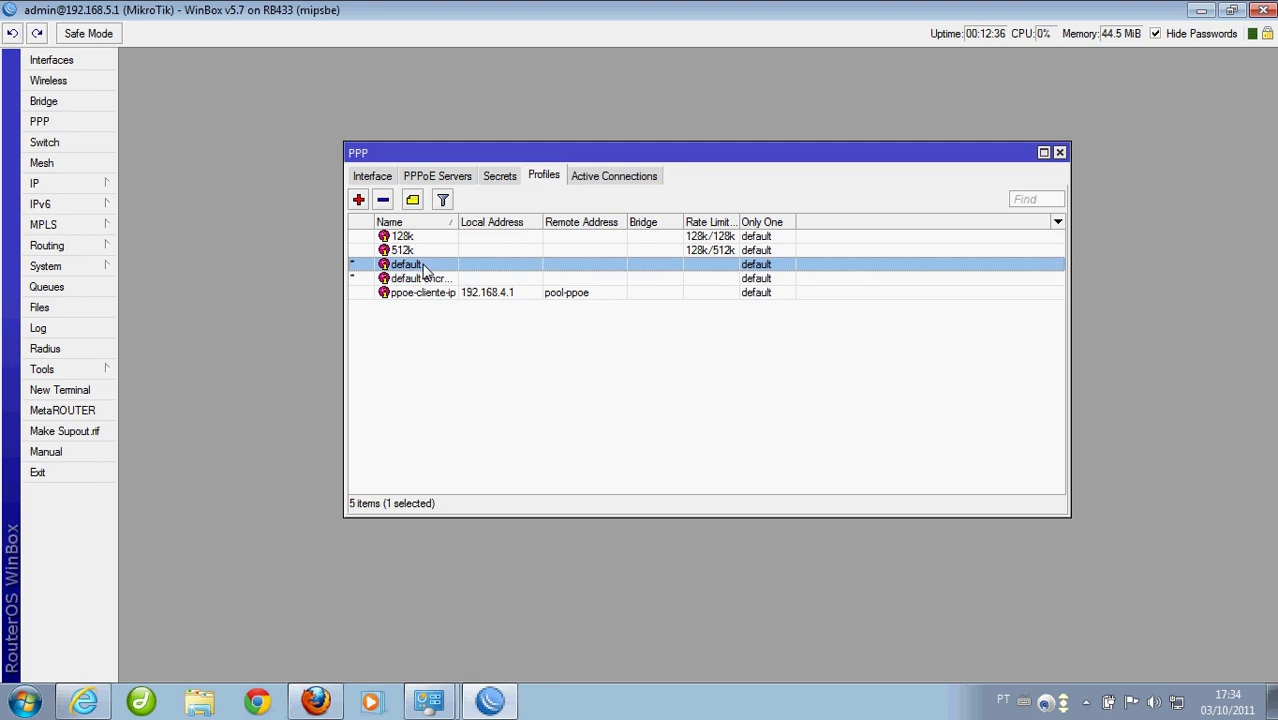
click(428, 251)
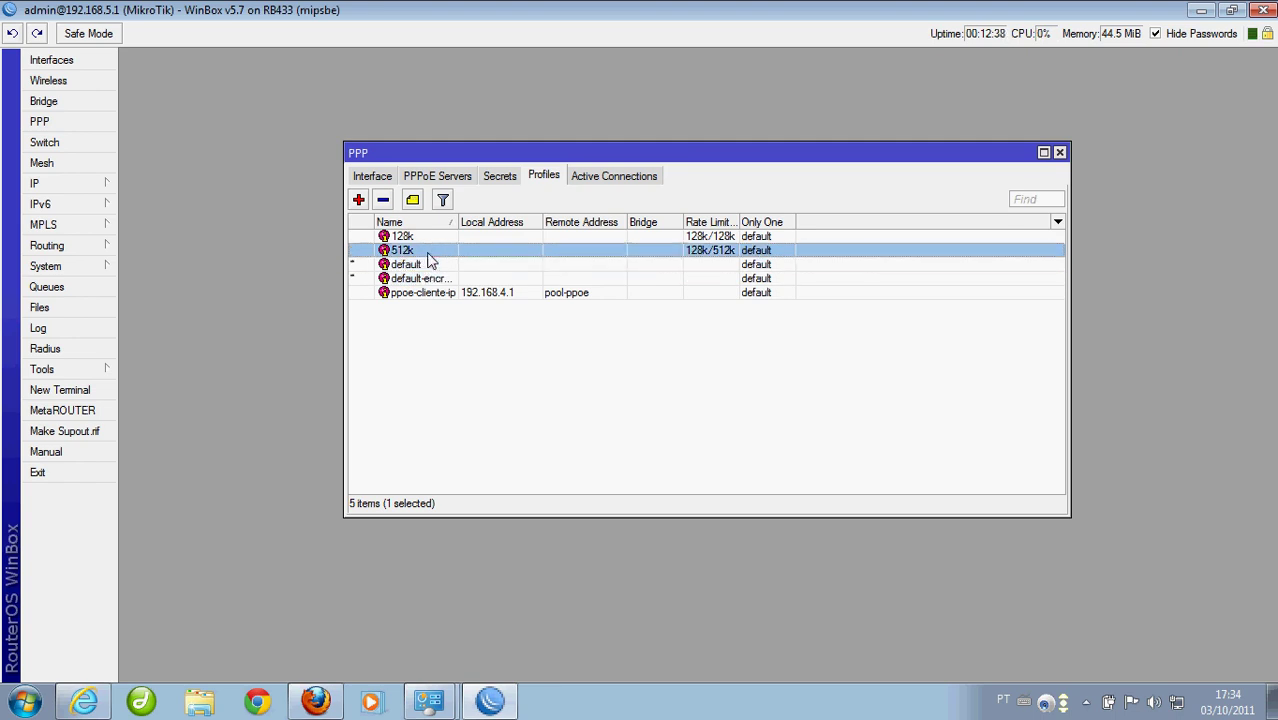
click(428, 238)
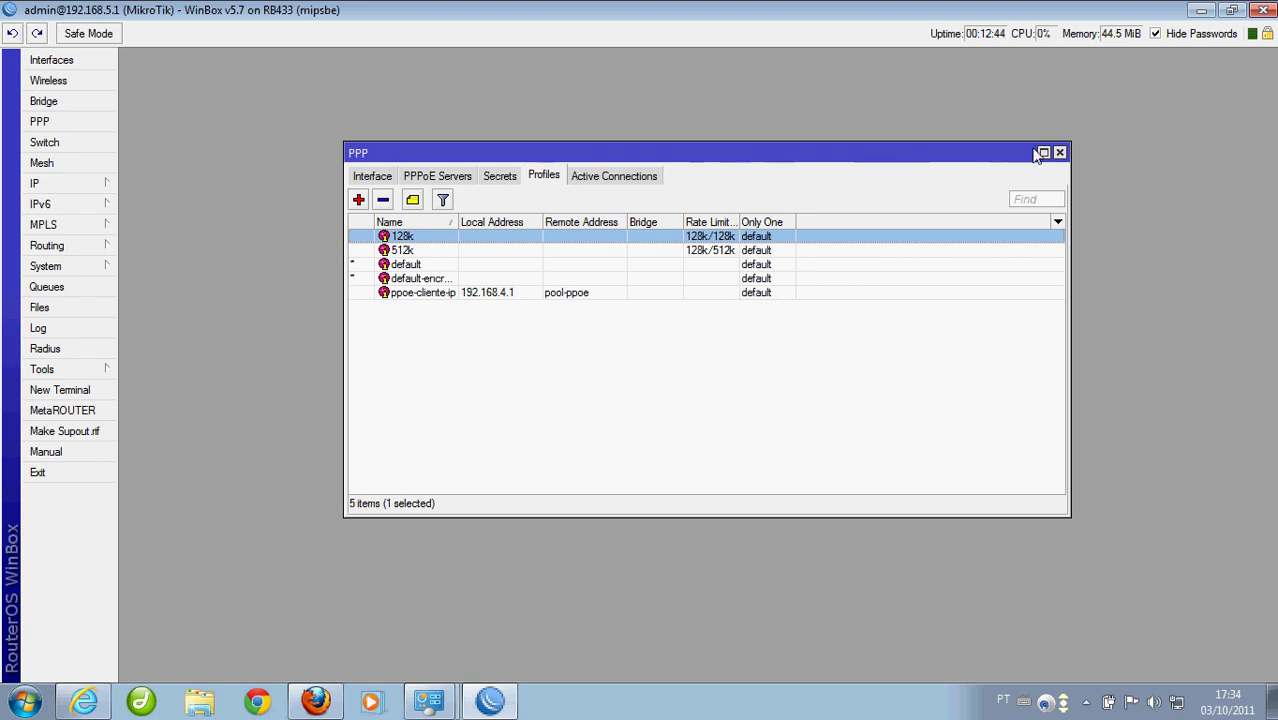
Check the existing PPPoE client interface, close the PPP window, and bring up the IP menu
click(373, 178)
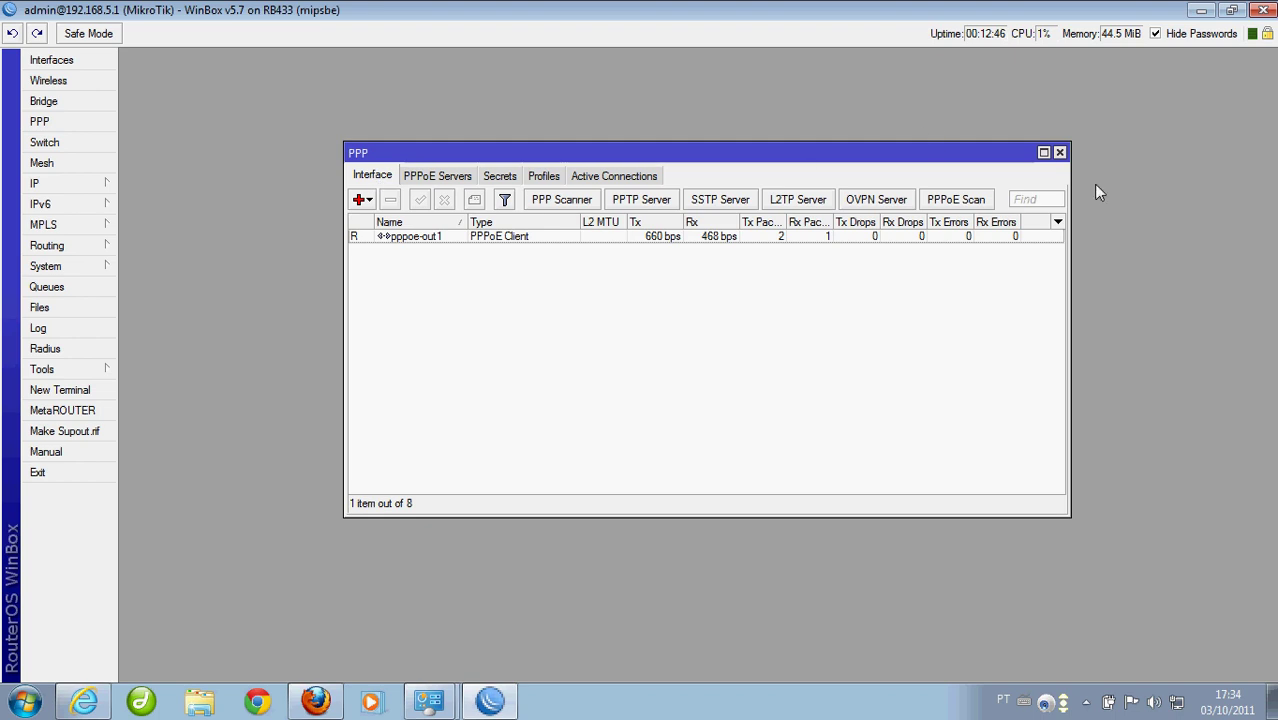
click(1060, 152)
click(48, 188)
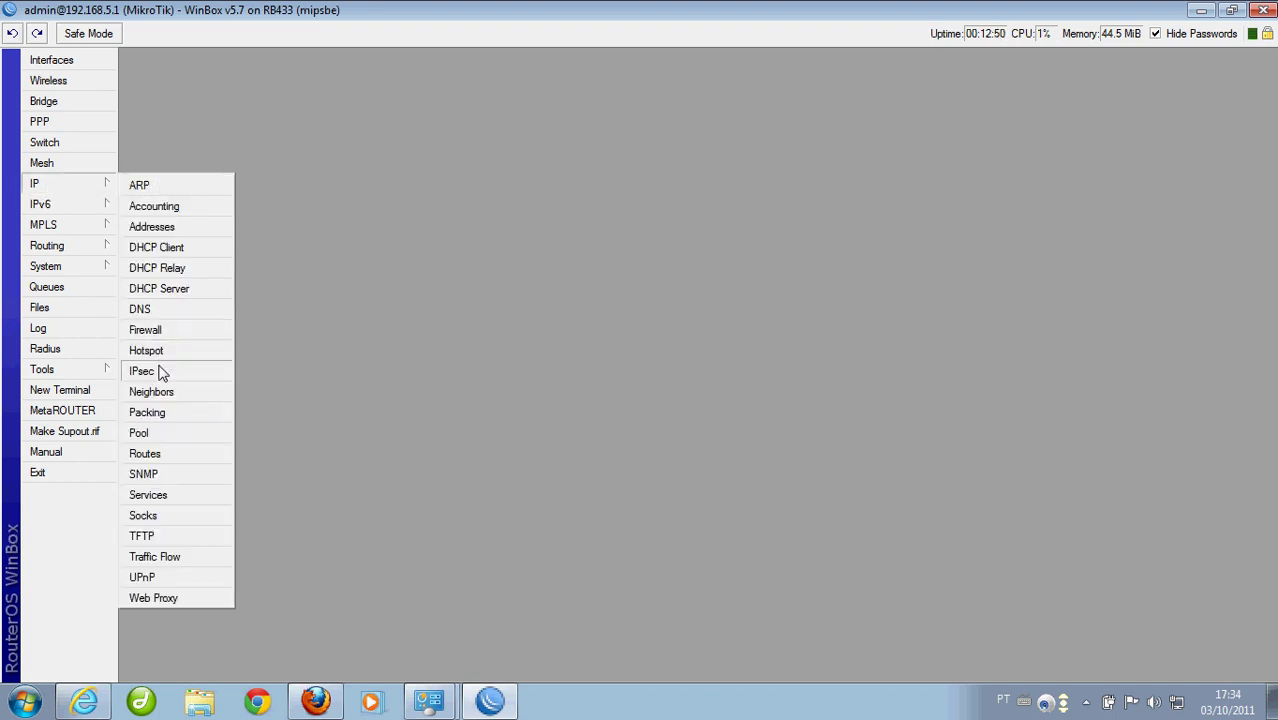
Open NAT rule 18 (hotspot masquerade) showing chain srcnat and source 192.168.5.0/24
click(157, 331)
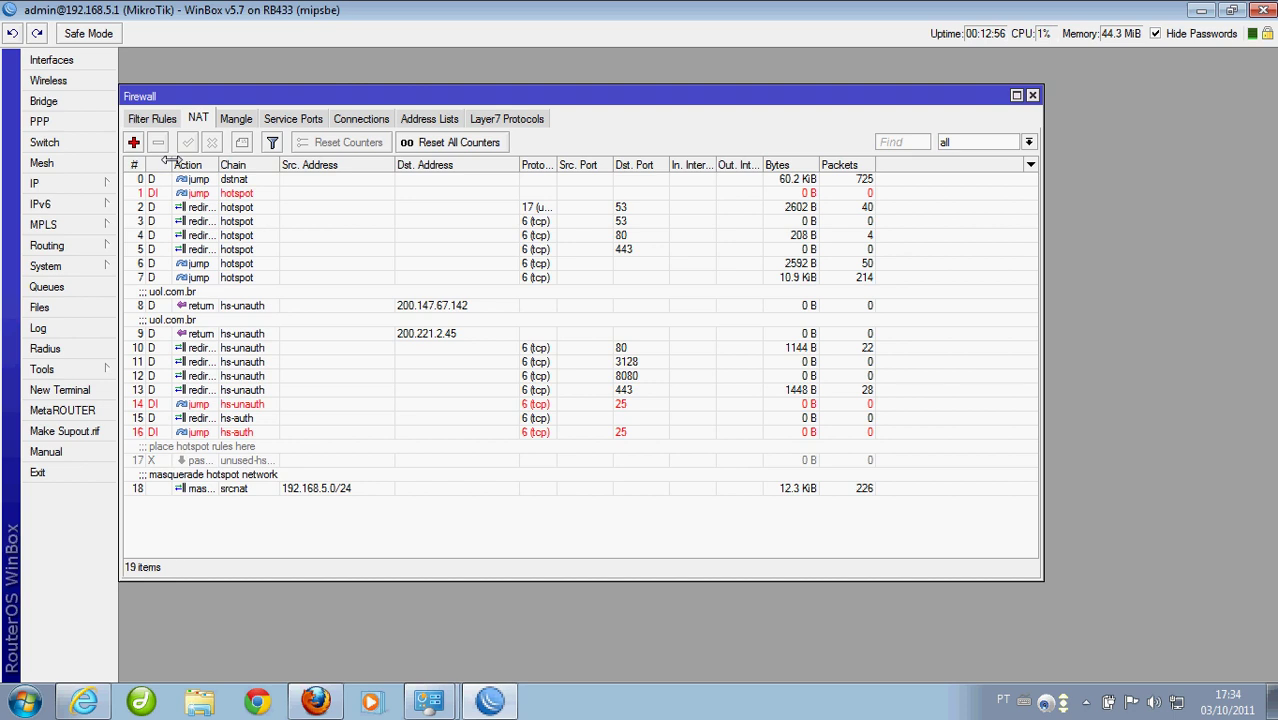
drag(169, 166, 203, 166)
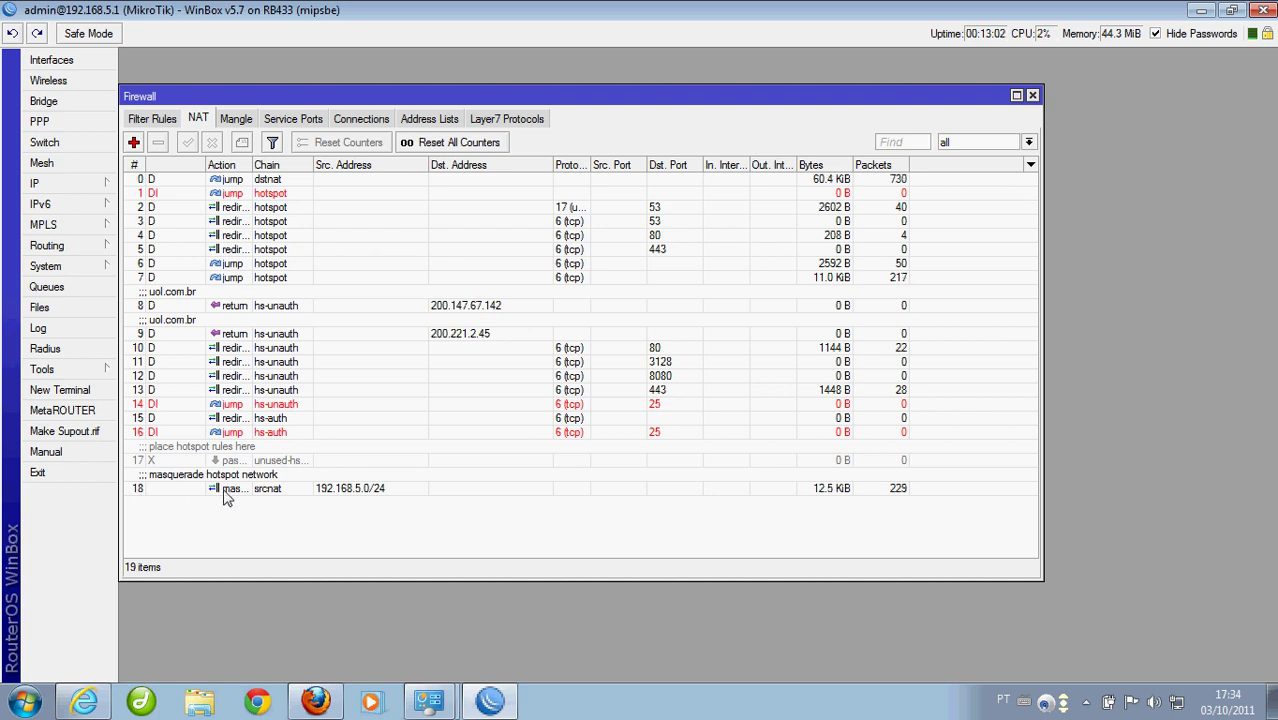
click(238, 490)
double_click(238, 490)
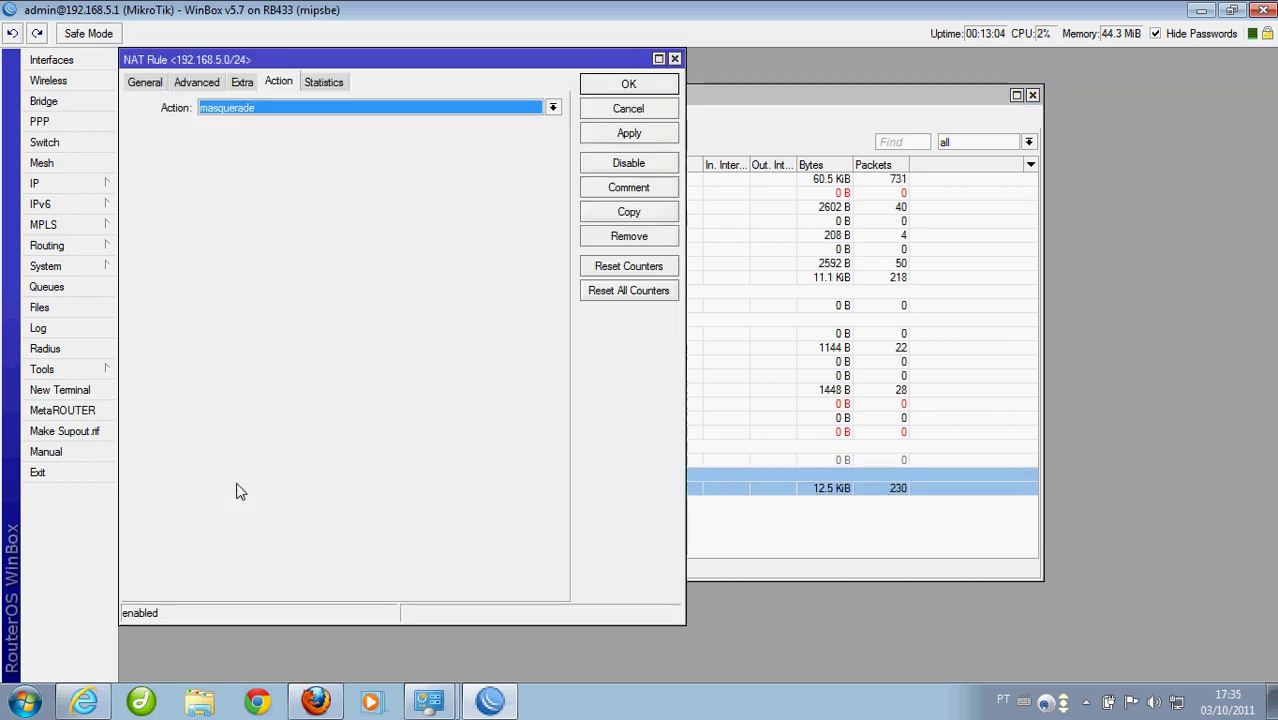
drag(293, 59, 525, 110)
click(378, 132)
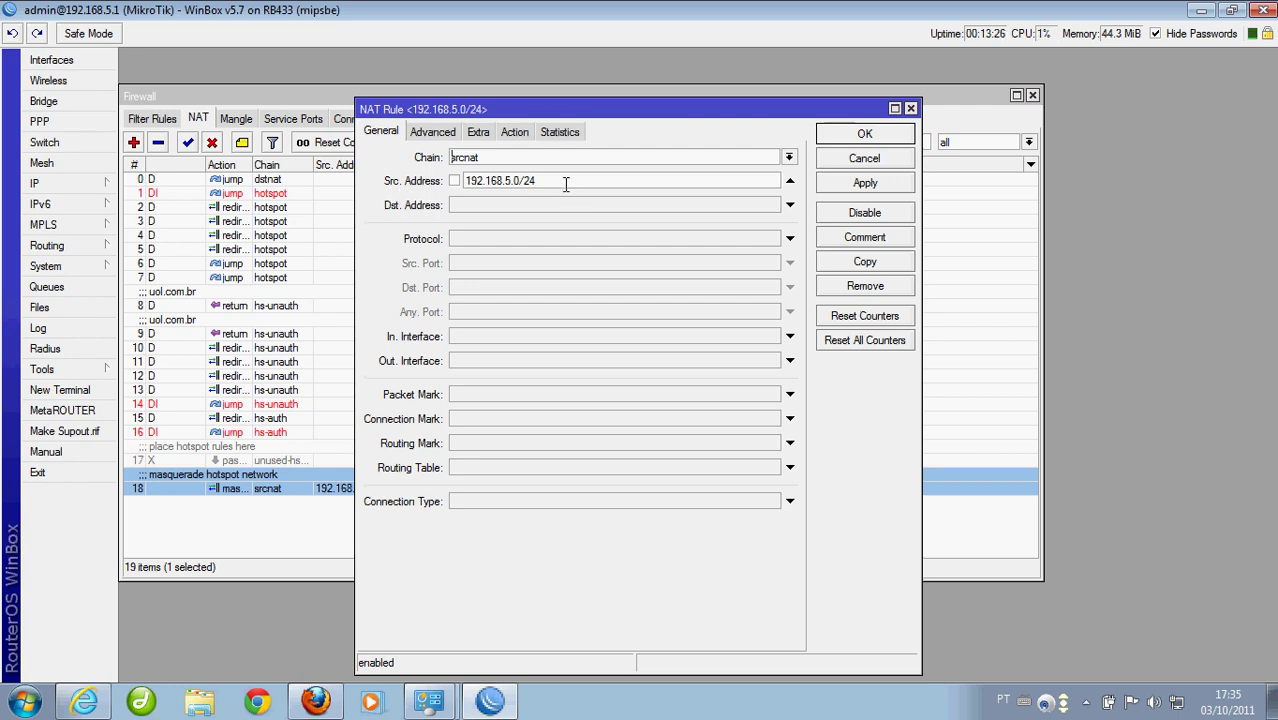
Copy the hotspot masquerade rule and change its source address to 192.168.4.0/24
click(865, 261)
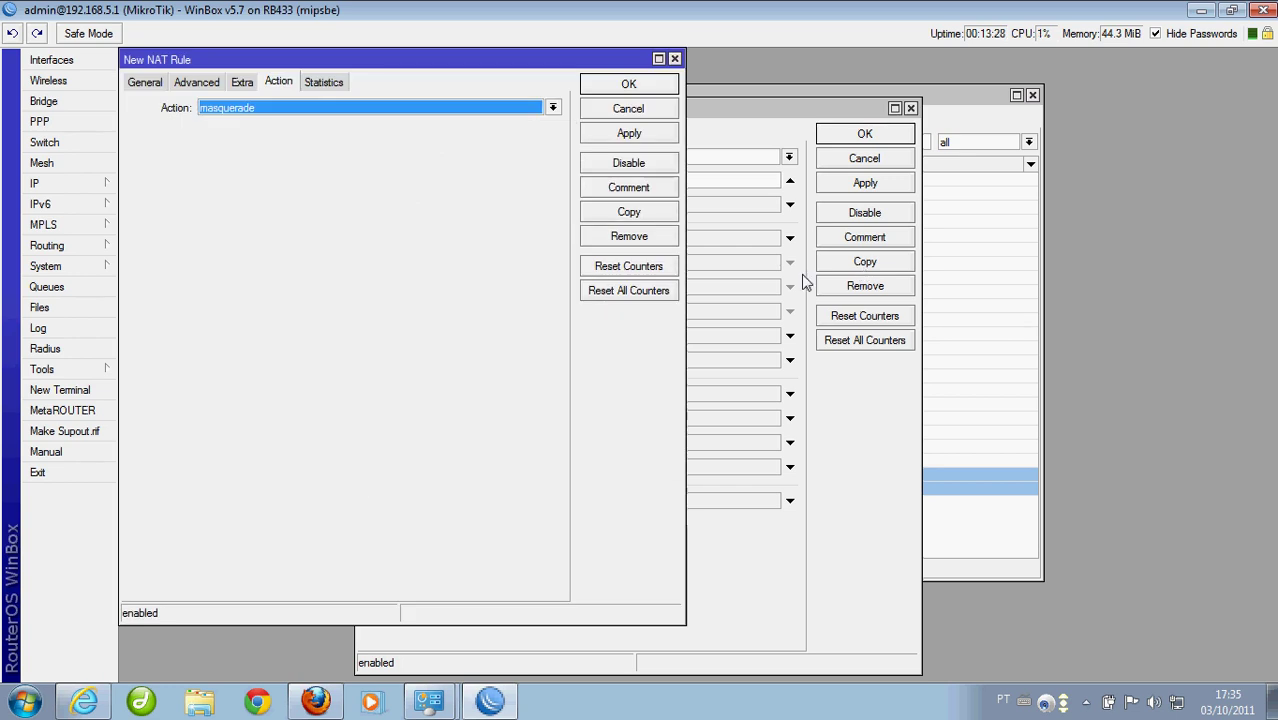
click(910, 108)
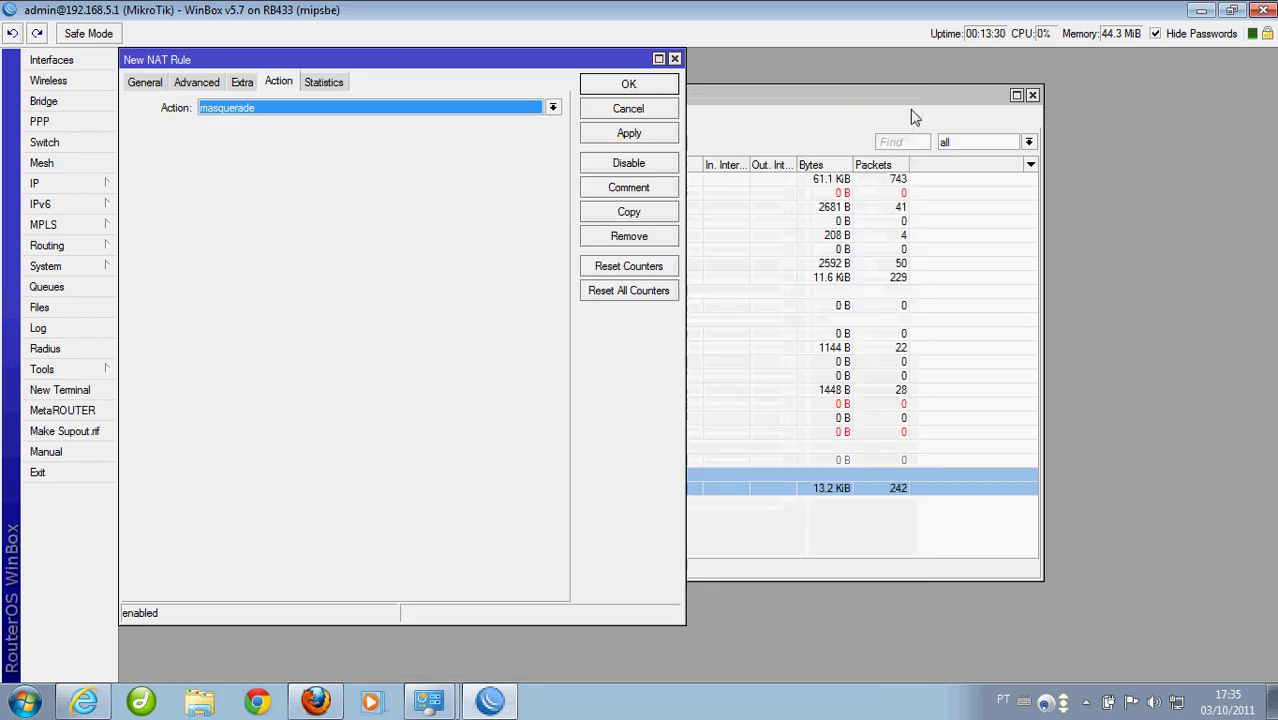
drag(475, 66, 812, 143)
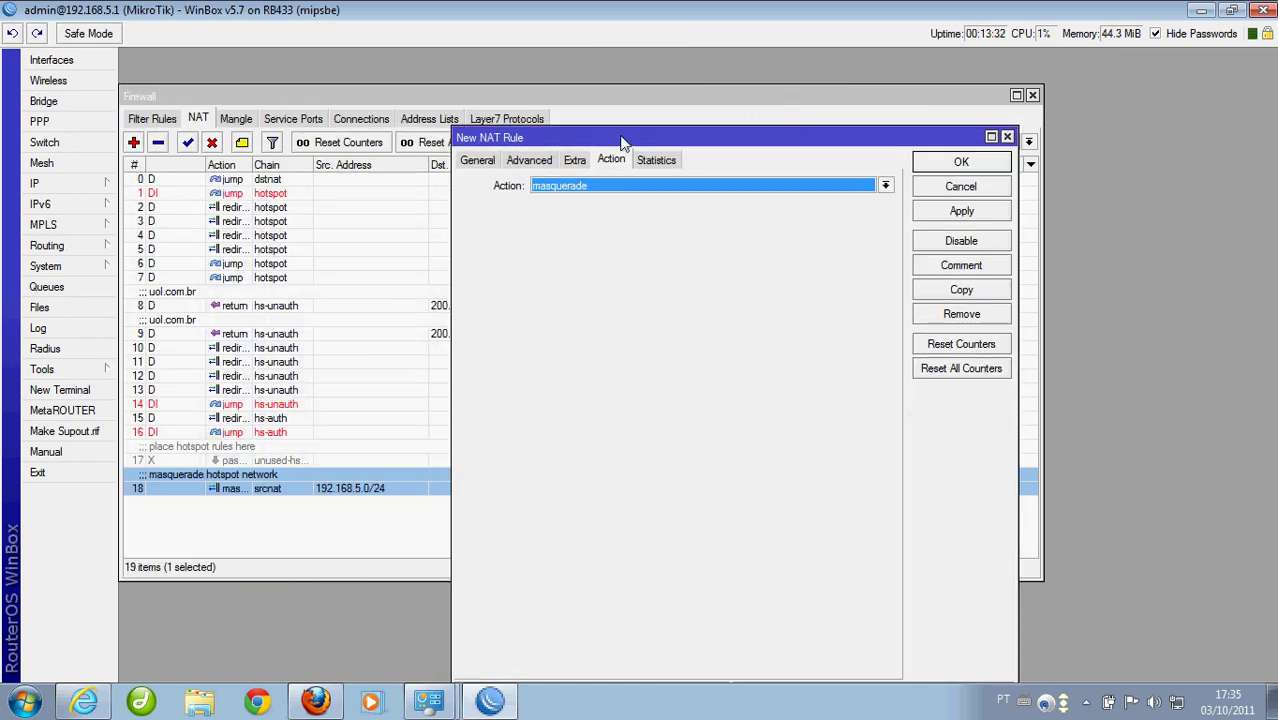
click(478, 162)
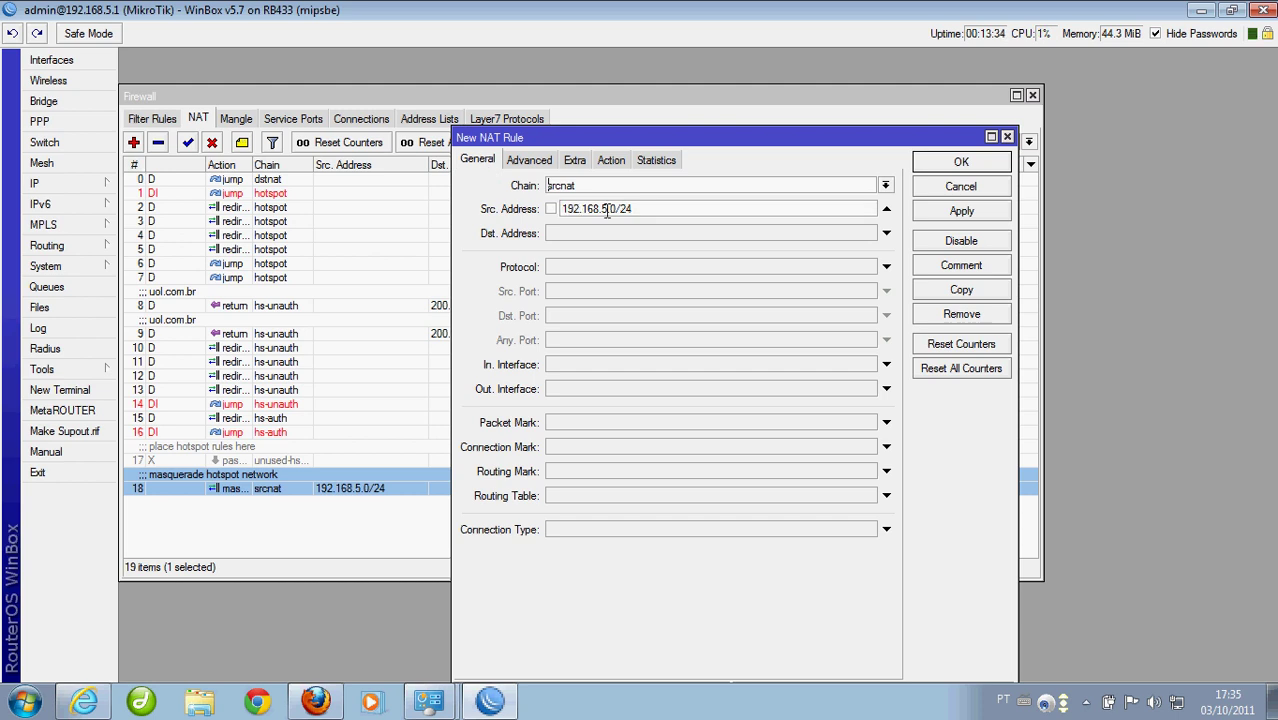
key(BackSpace)
key(BackSpace)
click(612, 161)
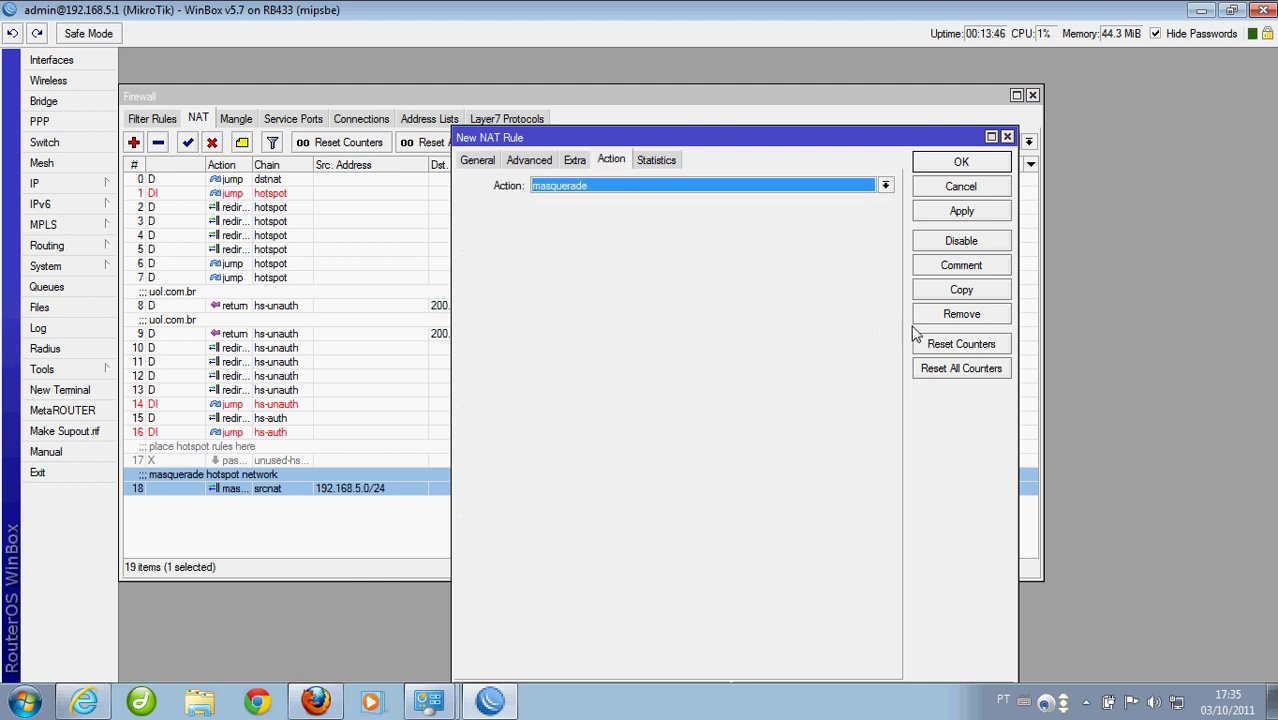
Comment the new rule 'masquerade ppoe network' and save it
click(961, 266)
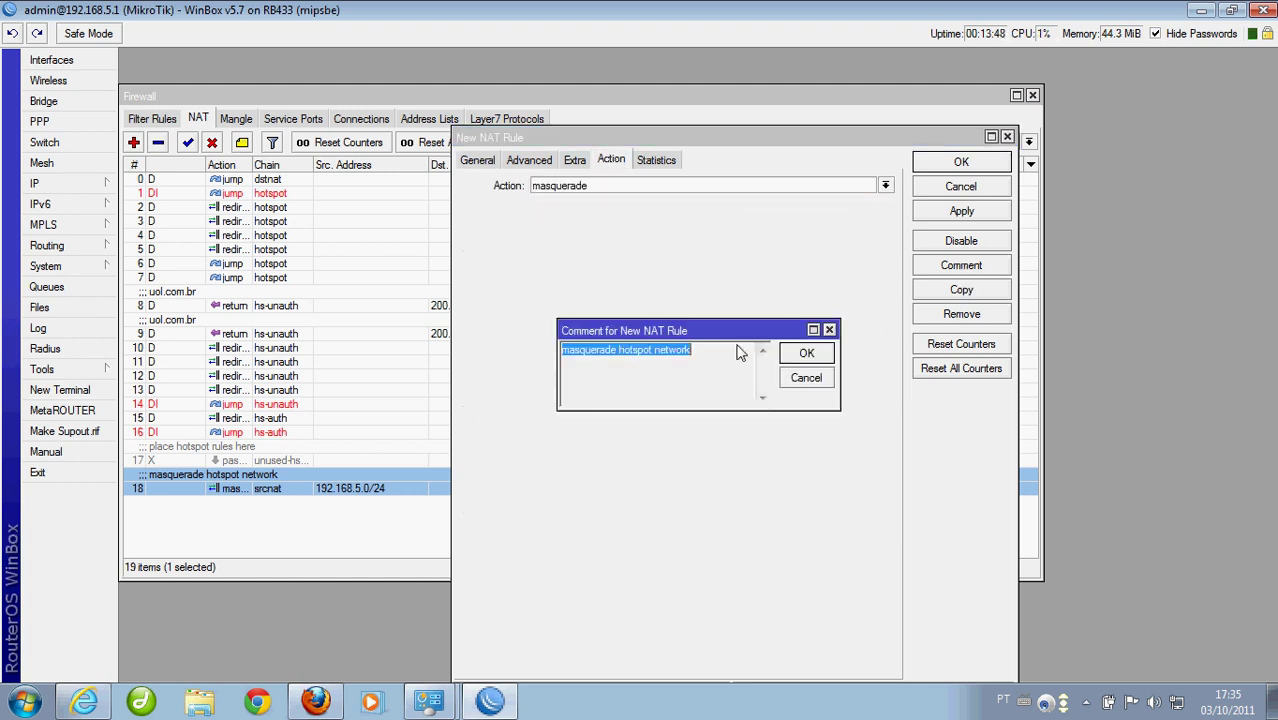
click(658, 357)
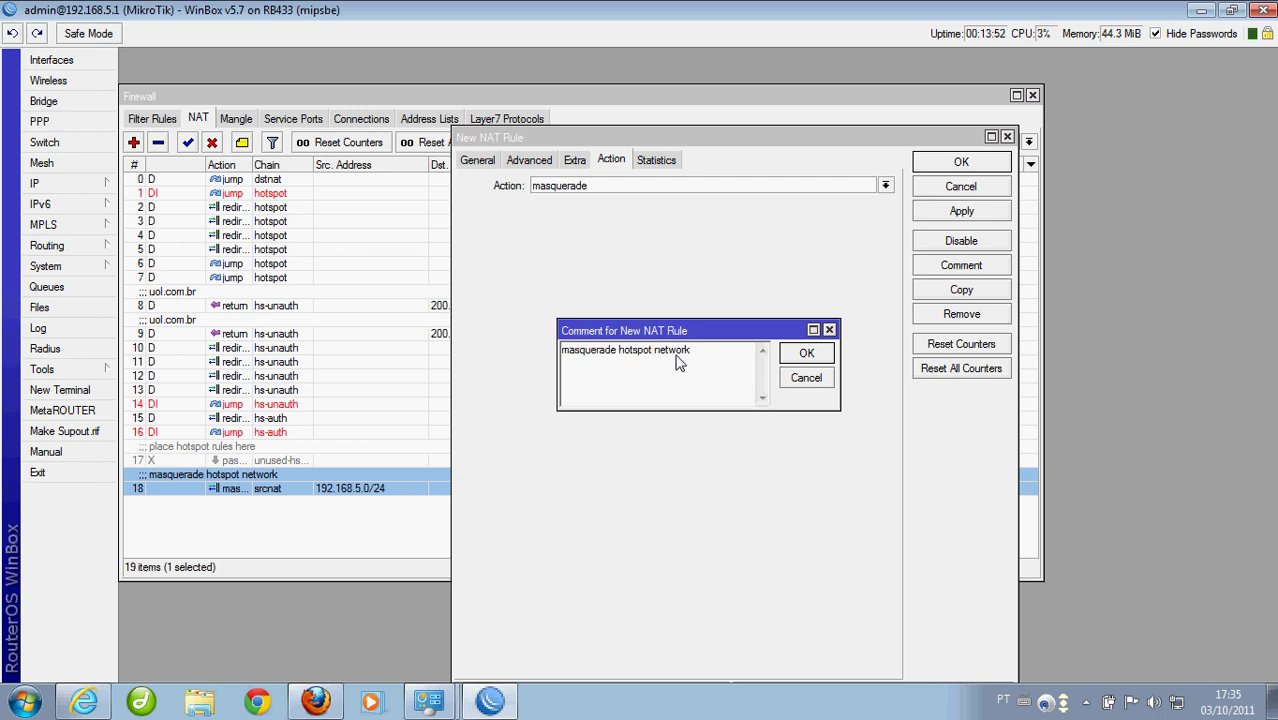
key(BackSpace)
key(BackSpace)
key(BackSpace)
key(BackSpace)
key(BackSpace)
key(BackSpace)
key(BackSpace)
text(ppoe)
click(806, 352)
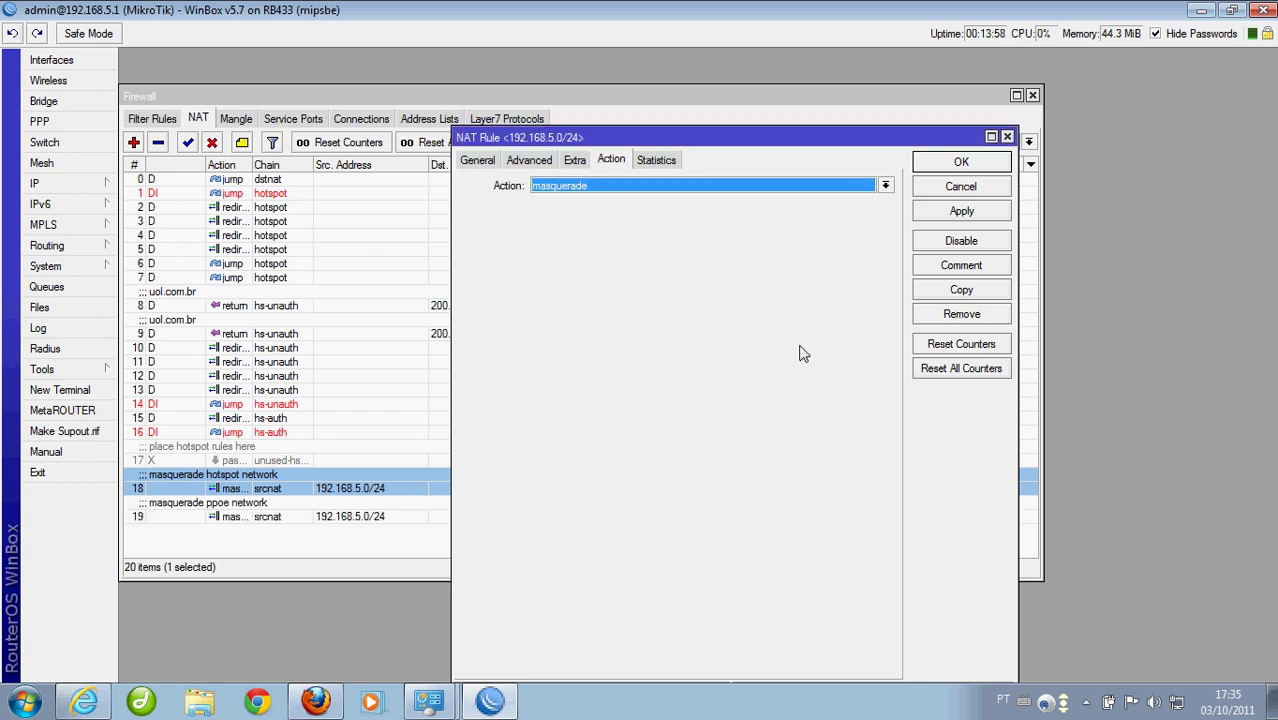
click(958, 165)
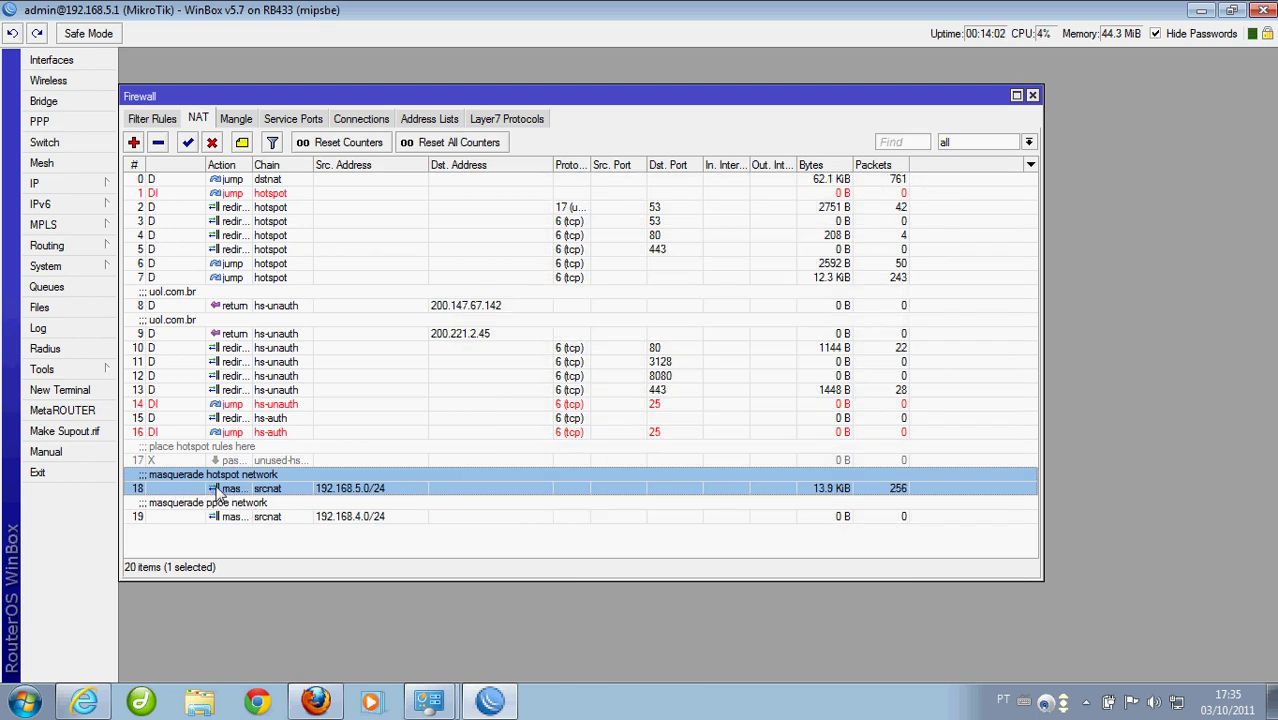
click(230, 517)
click(233, 520)
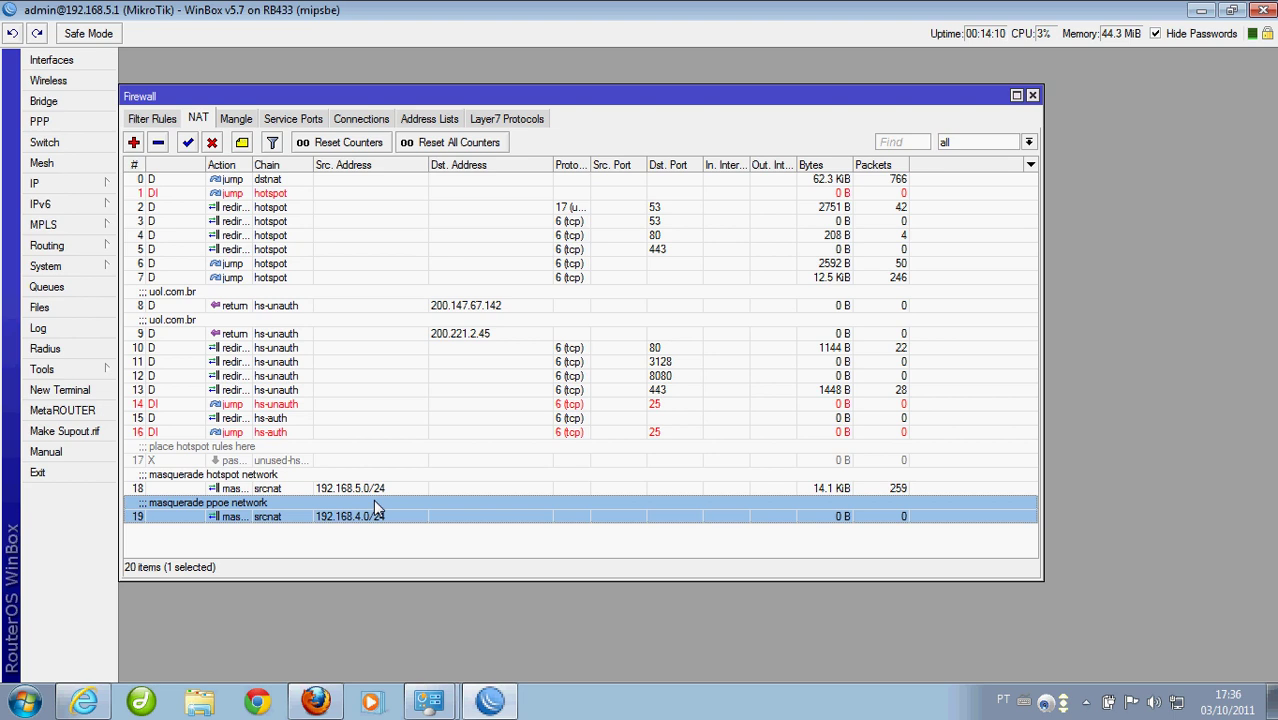
click(98, 191)
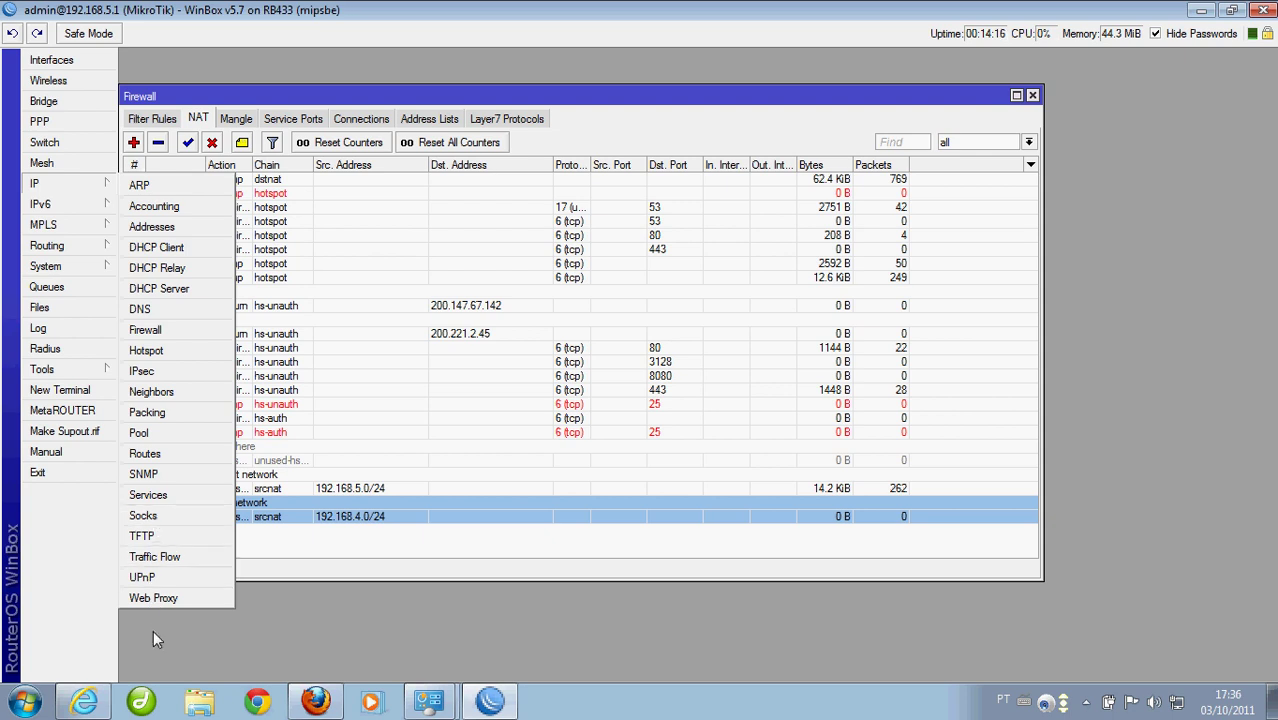
click(84, 701)
click(275, 119)
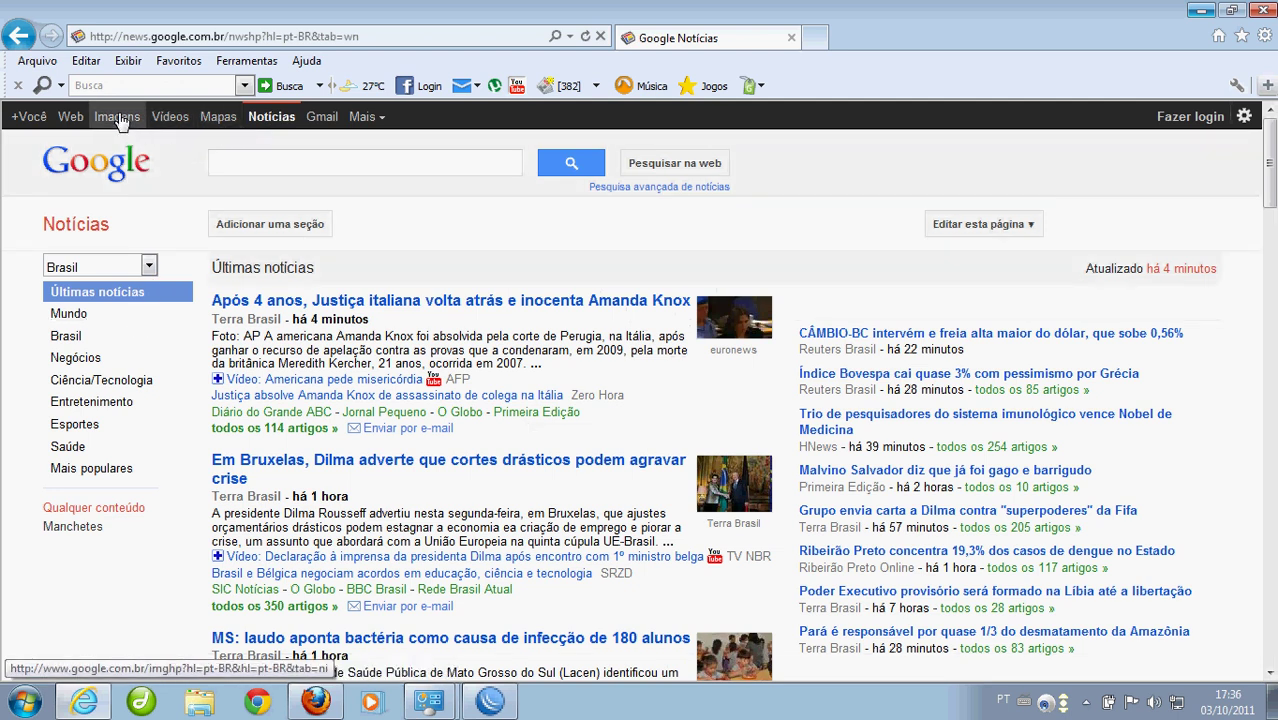
click(80, 118)
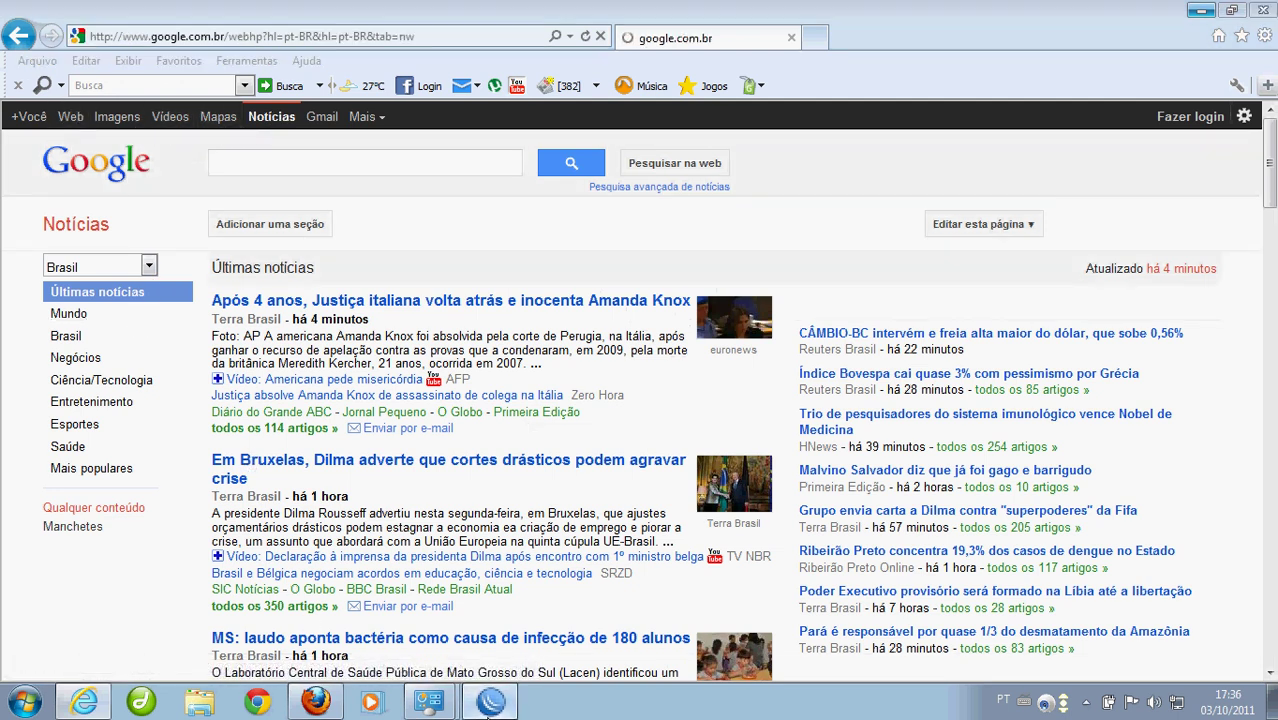
click(429, 701)
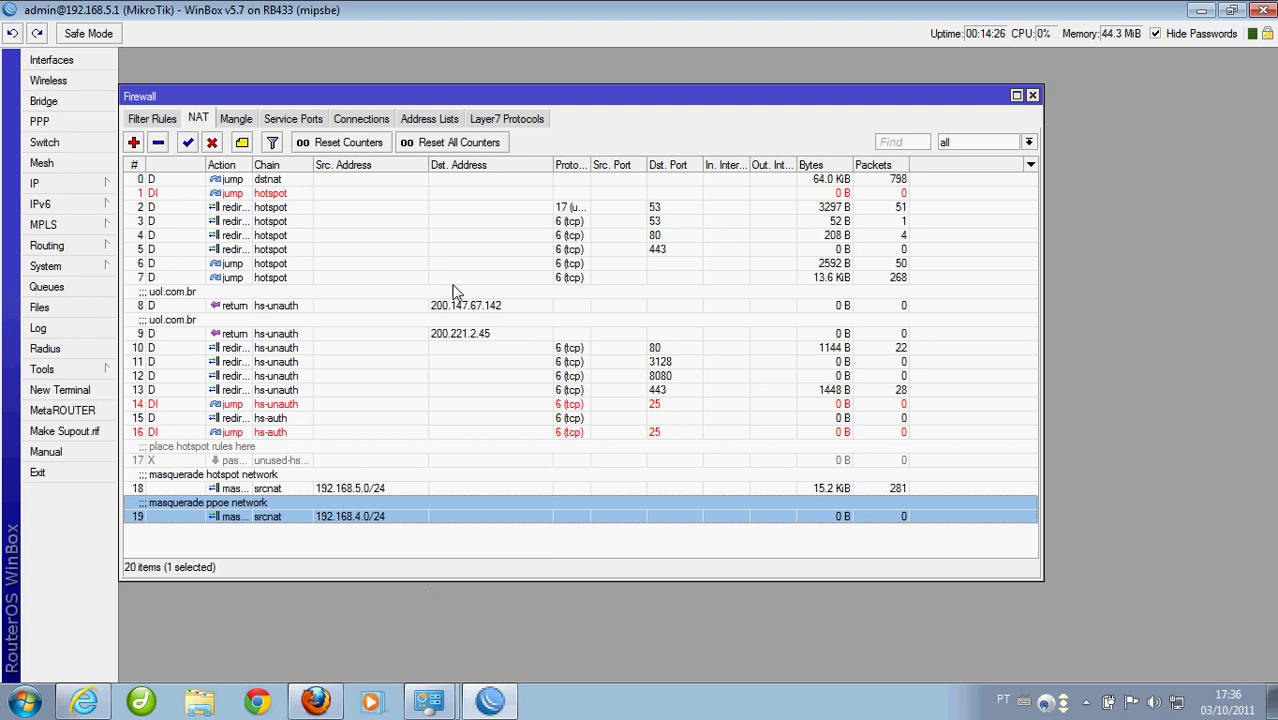
Delete the logged-in user's cookie in IP > Hotspot
drag(511, 97, 530, 94)
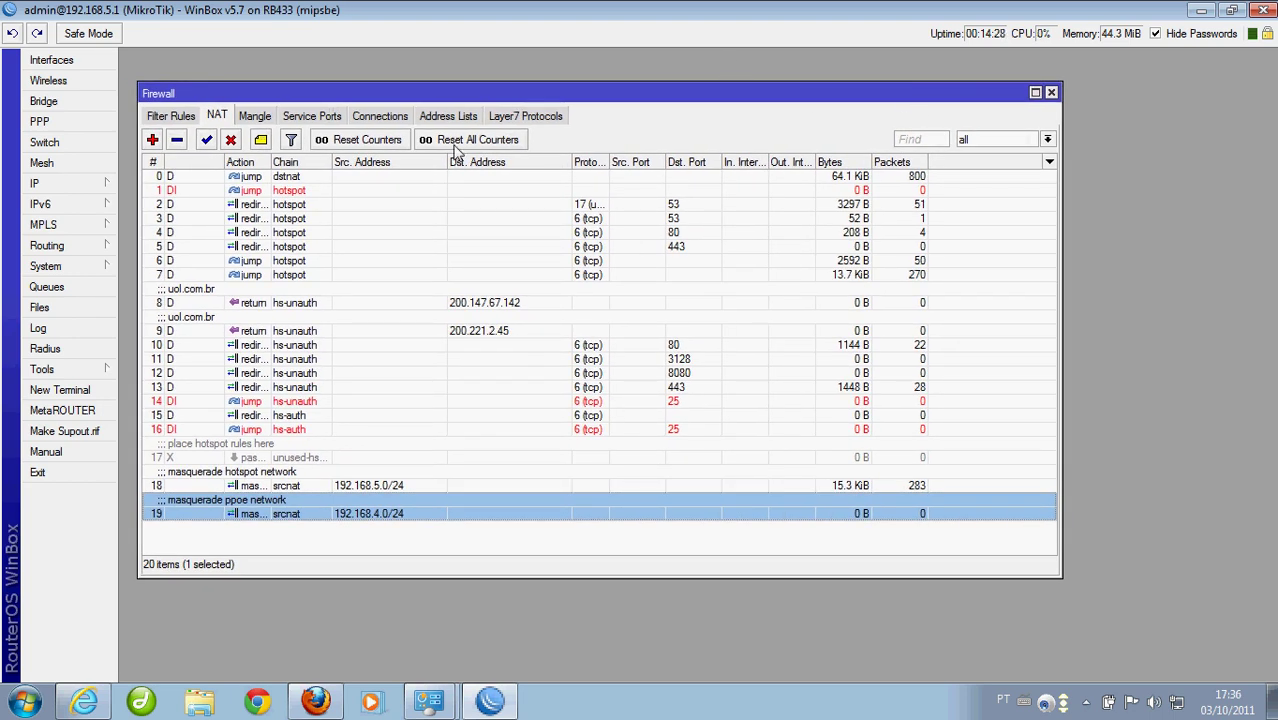
click(68, 190)
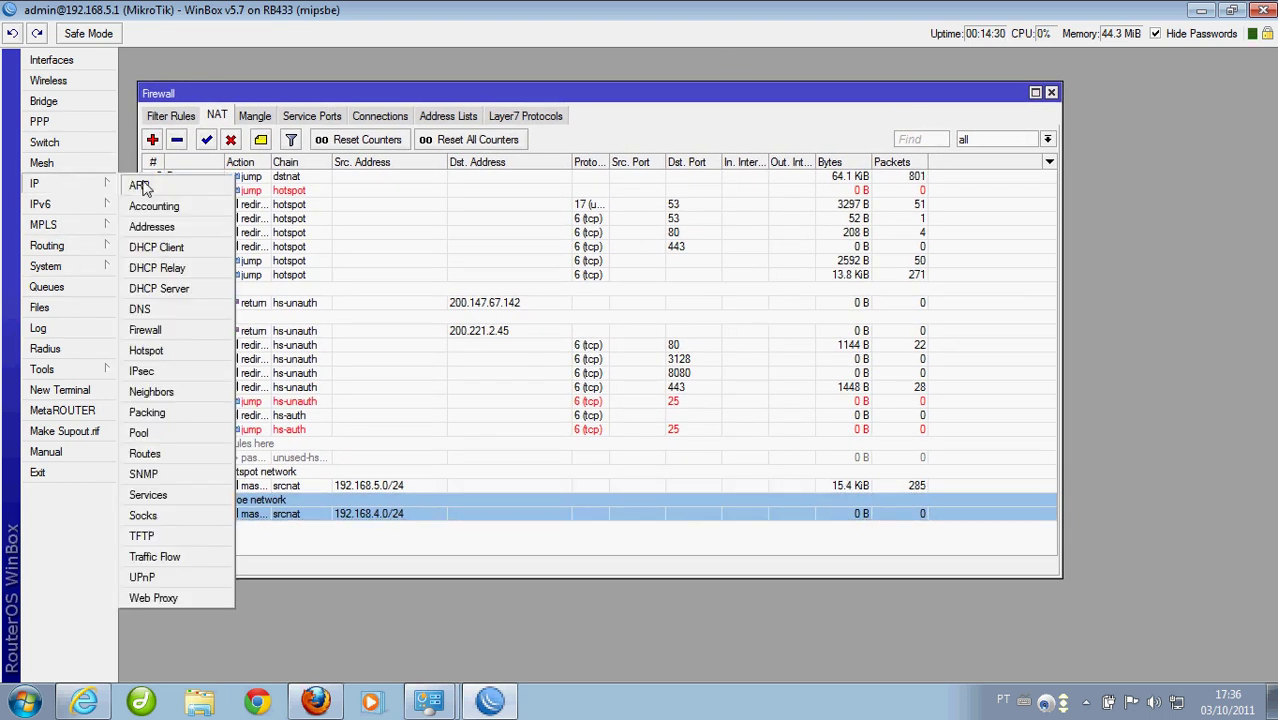
click(171, 353)
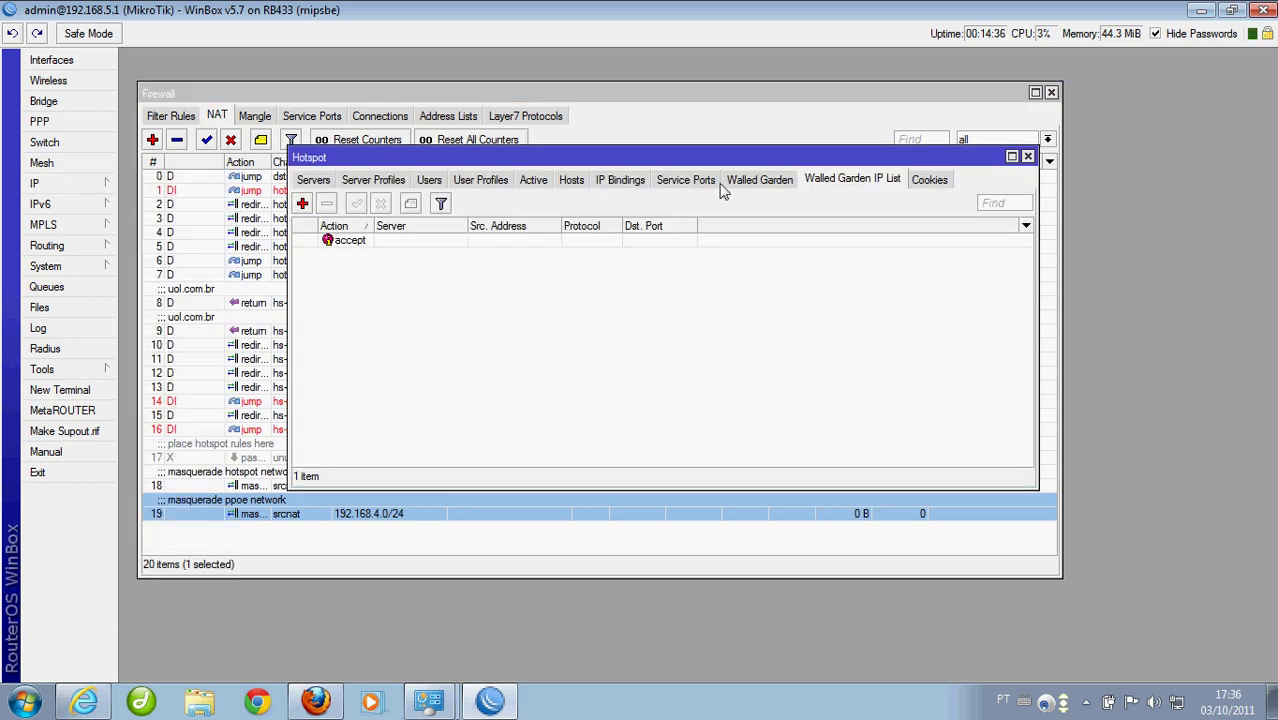
click(929, 182)
click(343, 242)
click(304, 204)
Remove the active hotspot session and reload the browser, landing on the hotspot login page
click(533, 181)
click(338, 250)
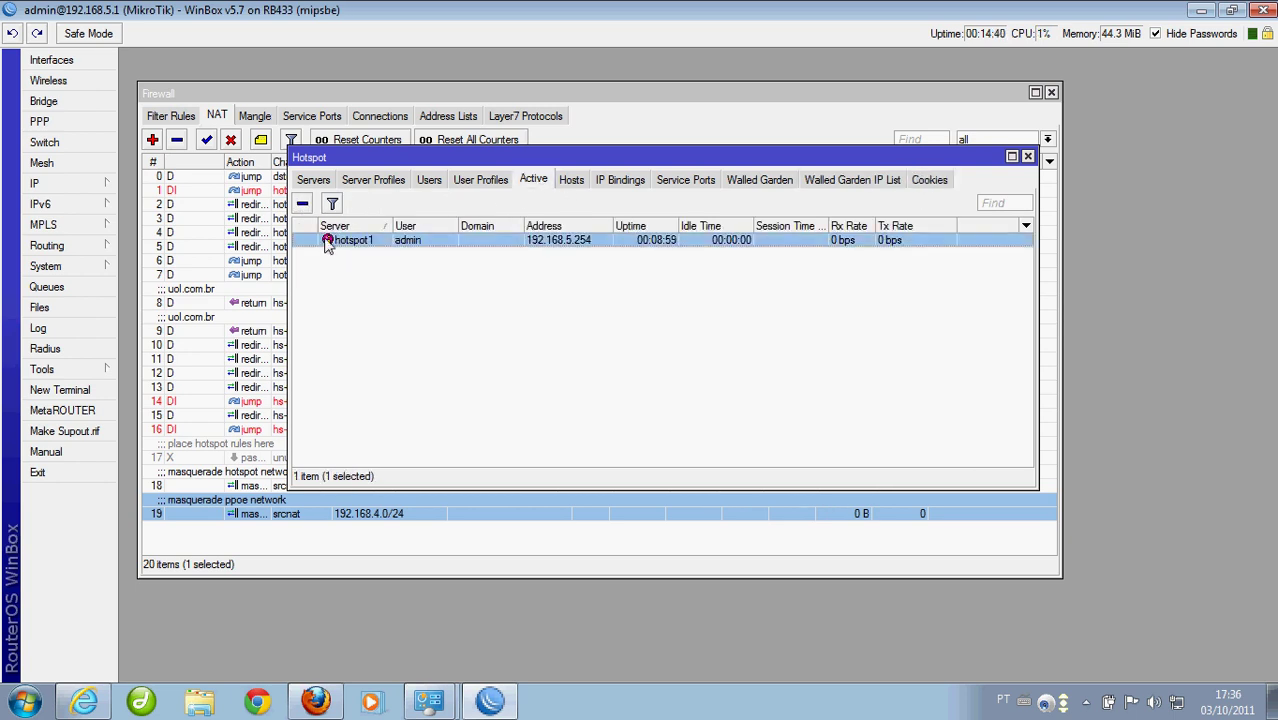
click(303, 205)
click(688, 367)
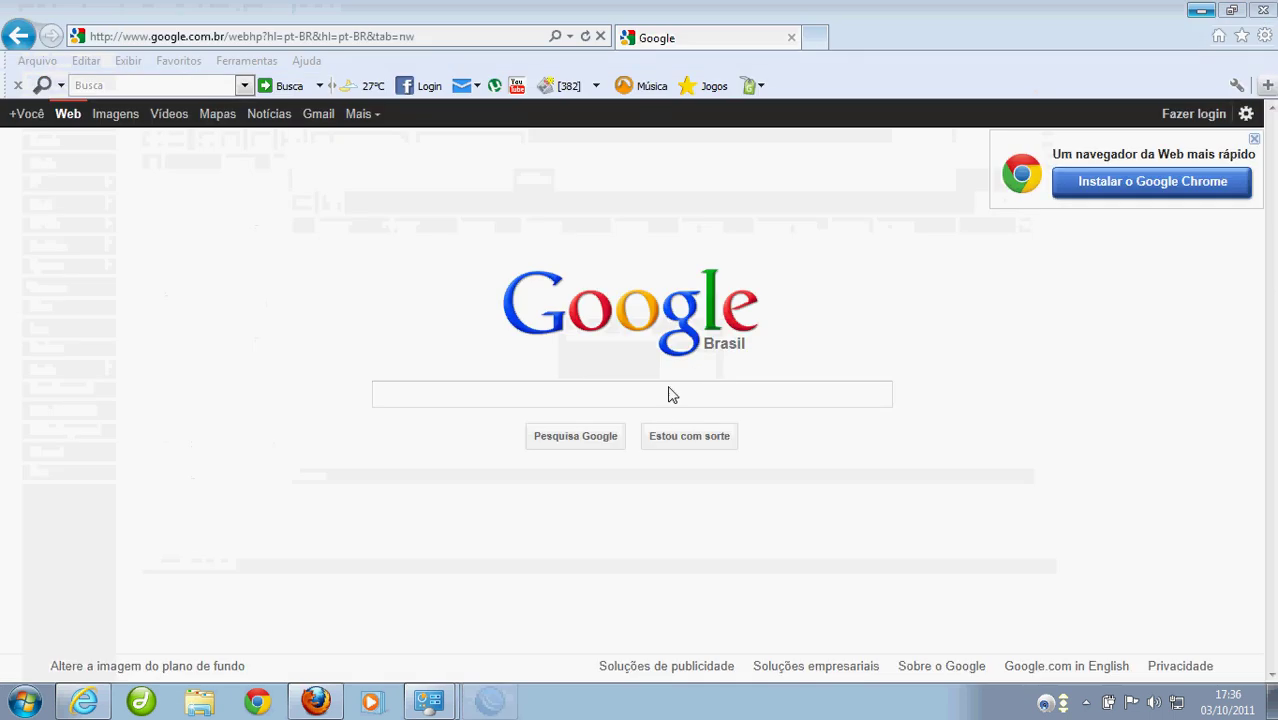
click(270, 114)
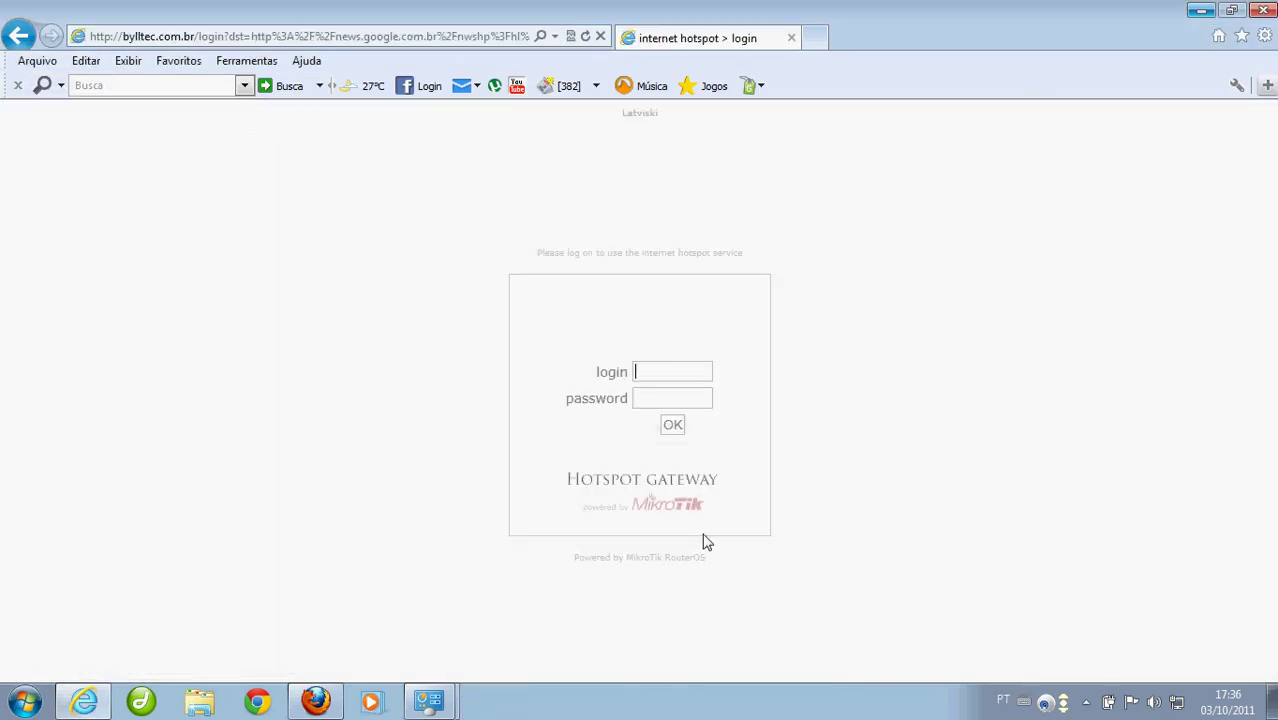
Start connecting 'Conexão de Banda Larga' from the tray network list
click(1177, 701)
click(1113, 474)
click(1235, 508)
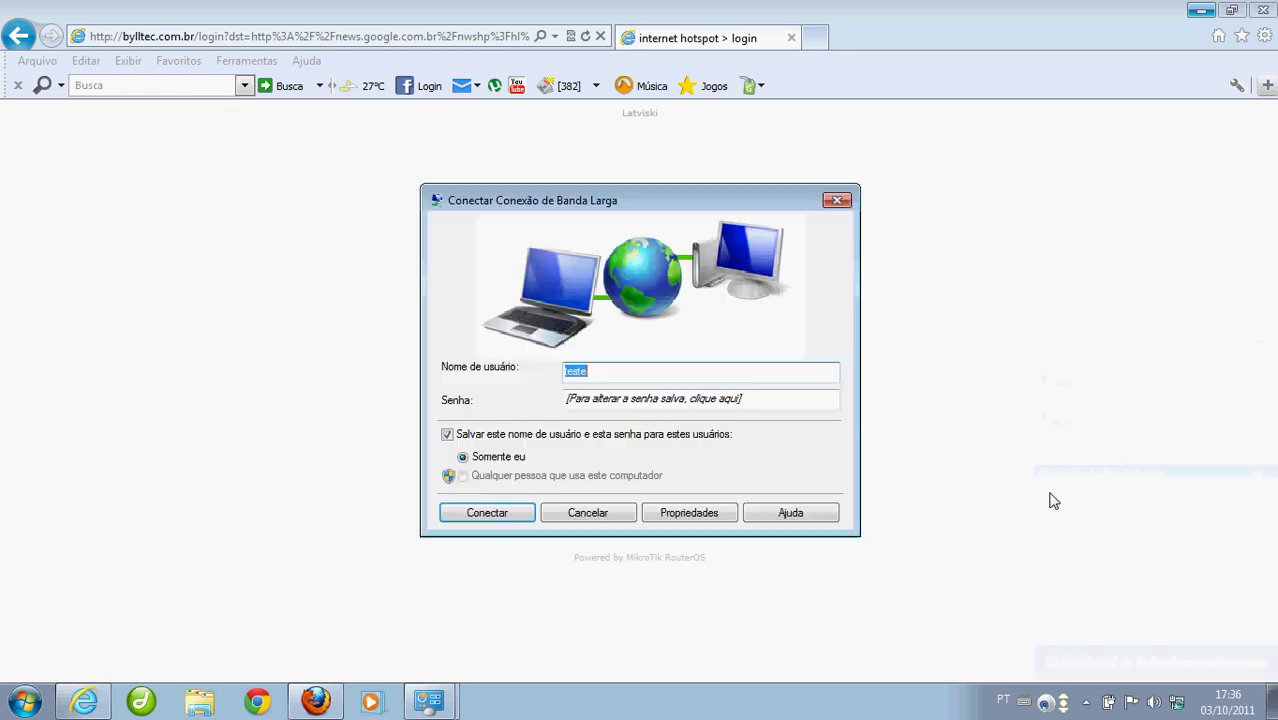
Dial the PPPoE connection with the test account's user name and password
text(te)
click(566, 399)
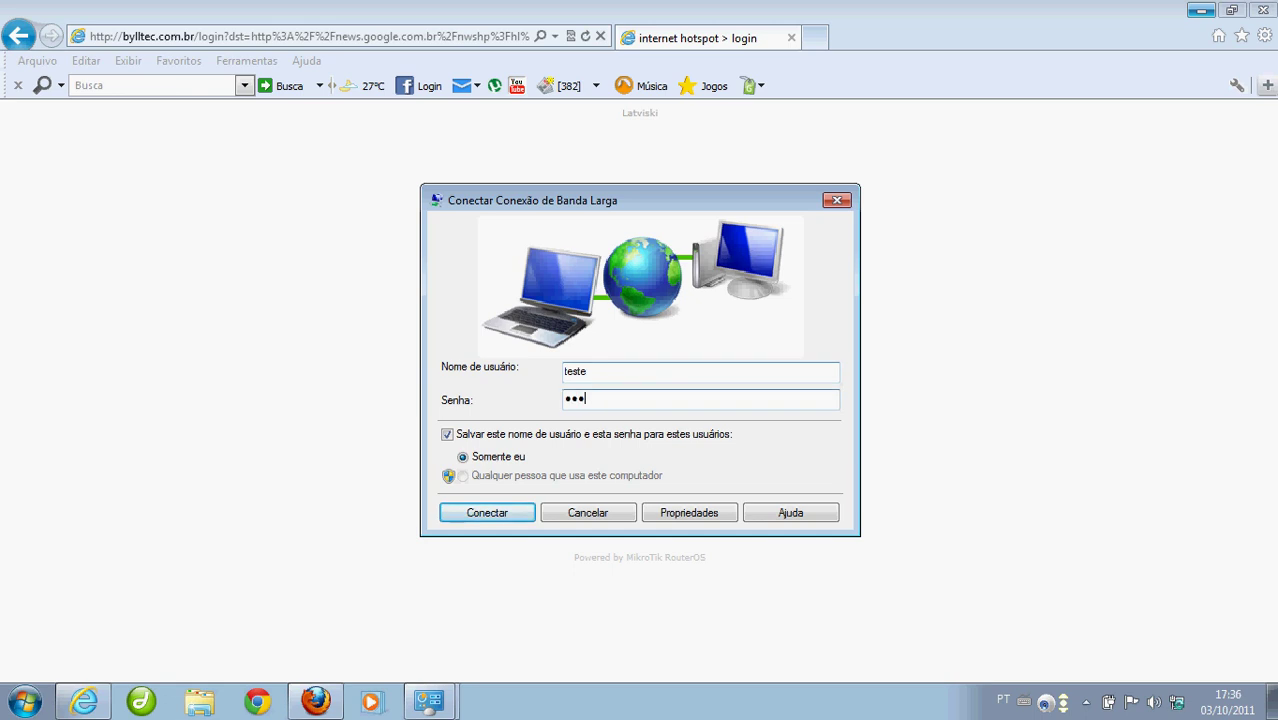
click(525, 513)
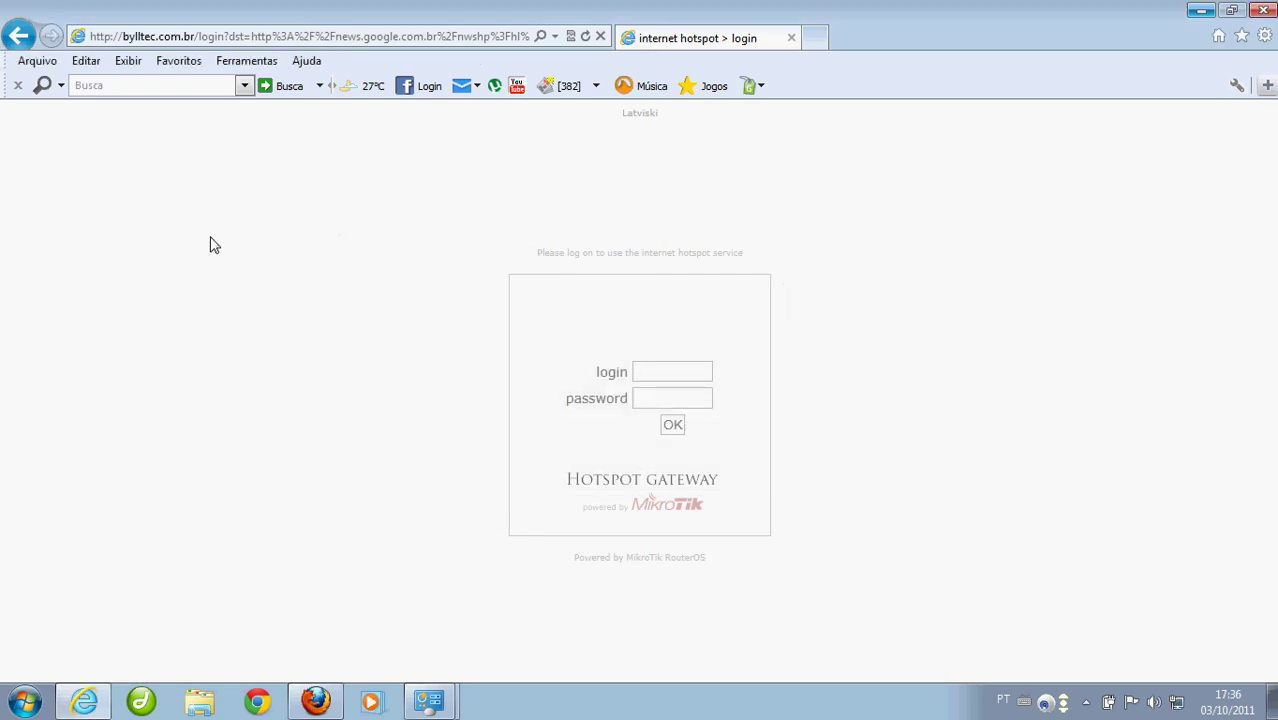
Load Google Notícias' Ciência/Tecnologia section from Home, then start typing a new address
click(1218, 36)
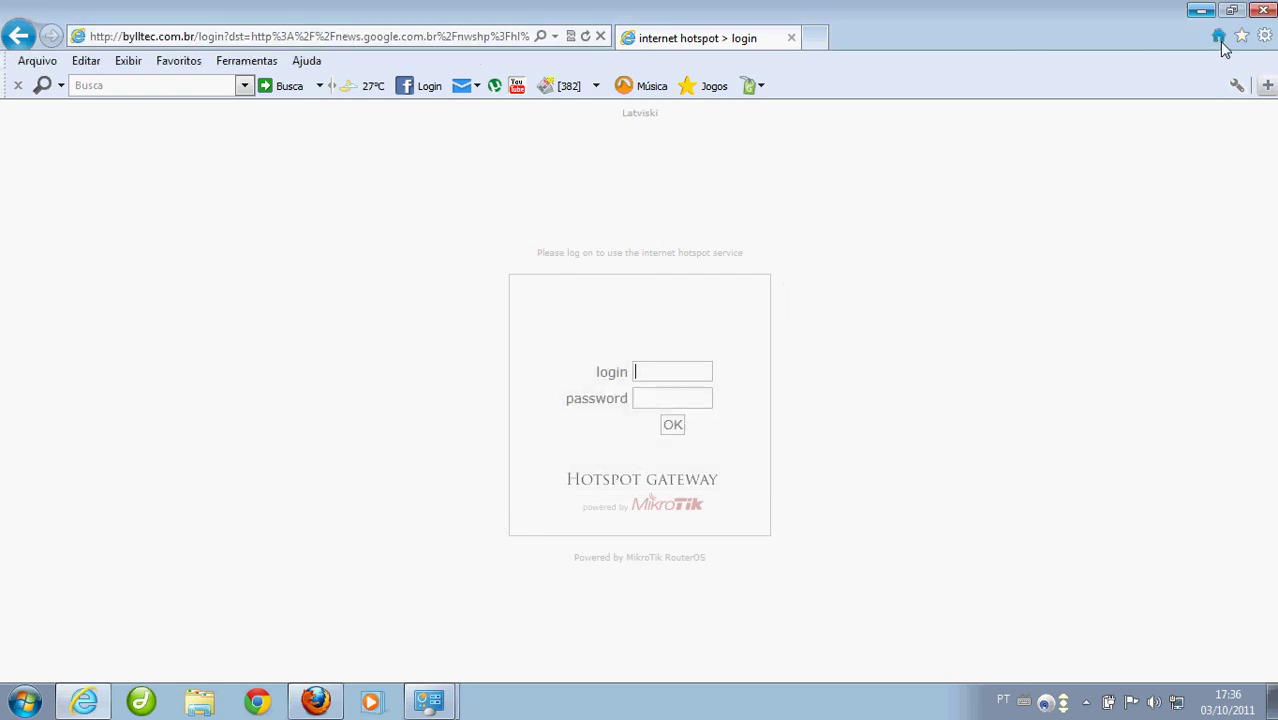
click(254, 118)
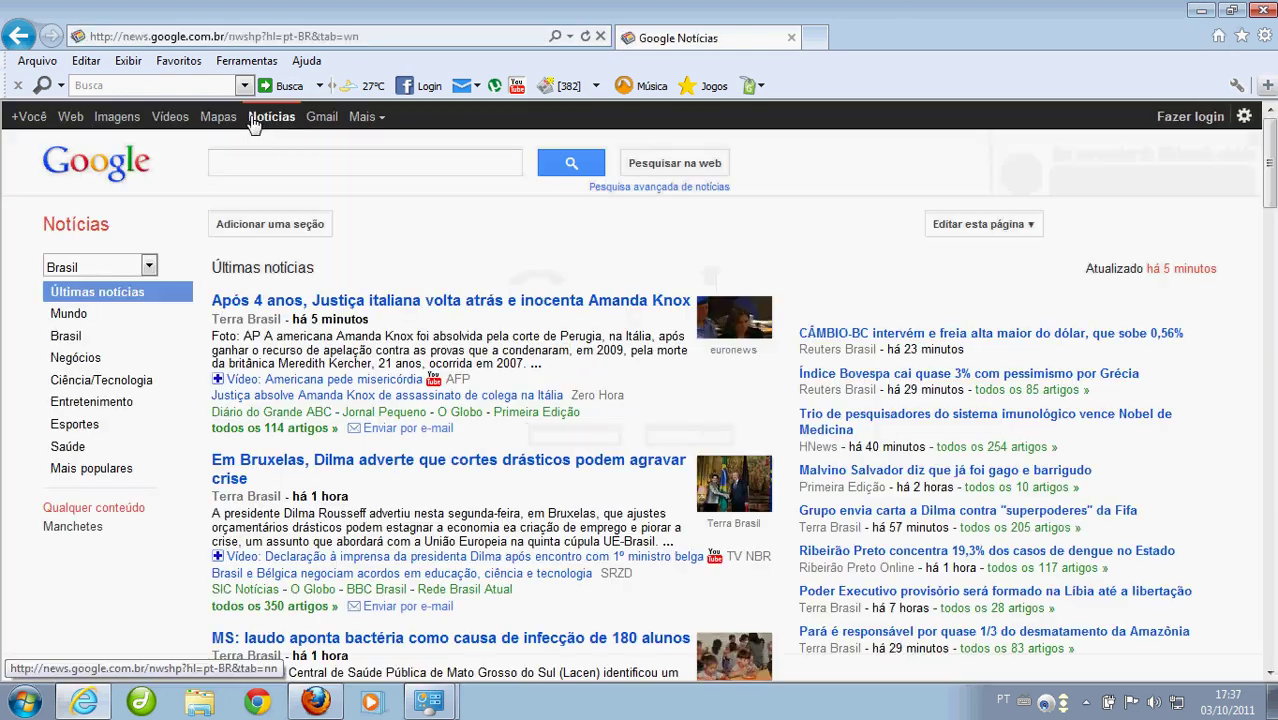
click(112, 384)
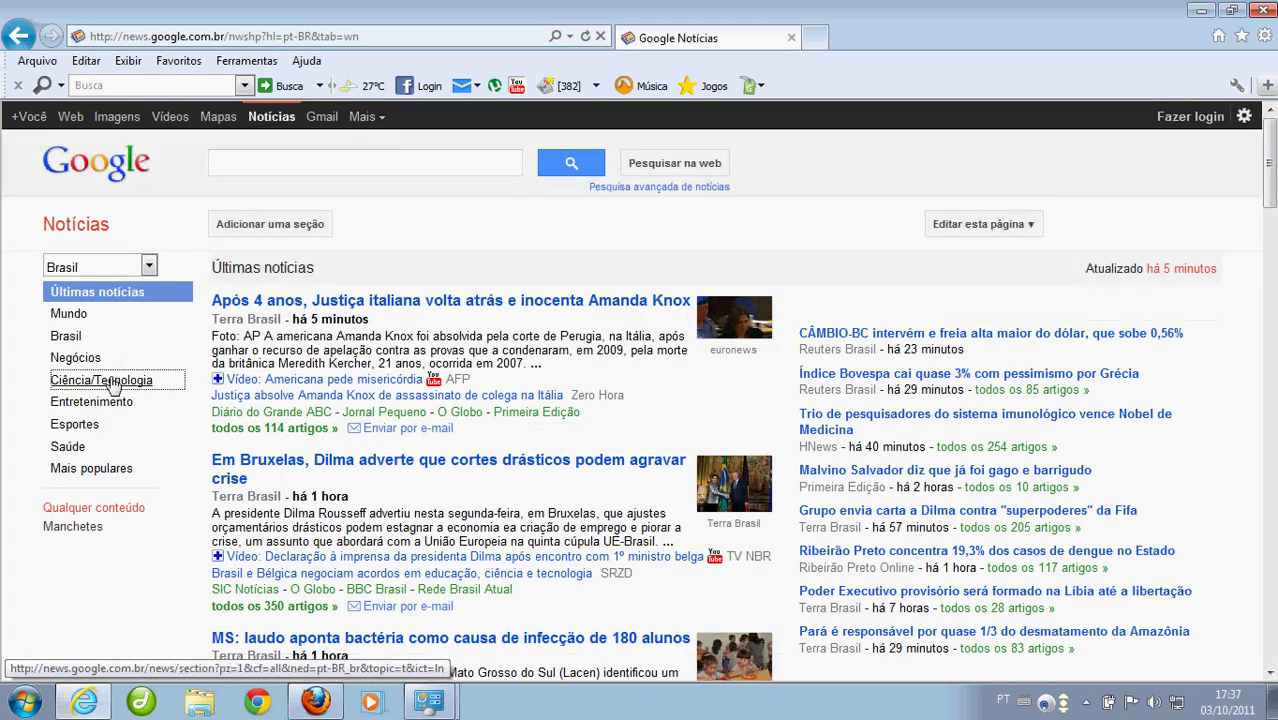
click(291, 38)
text(y)
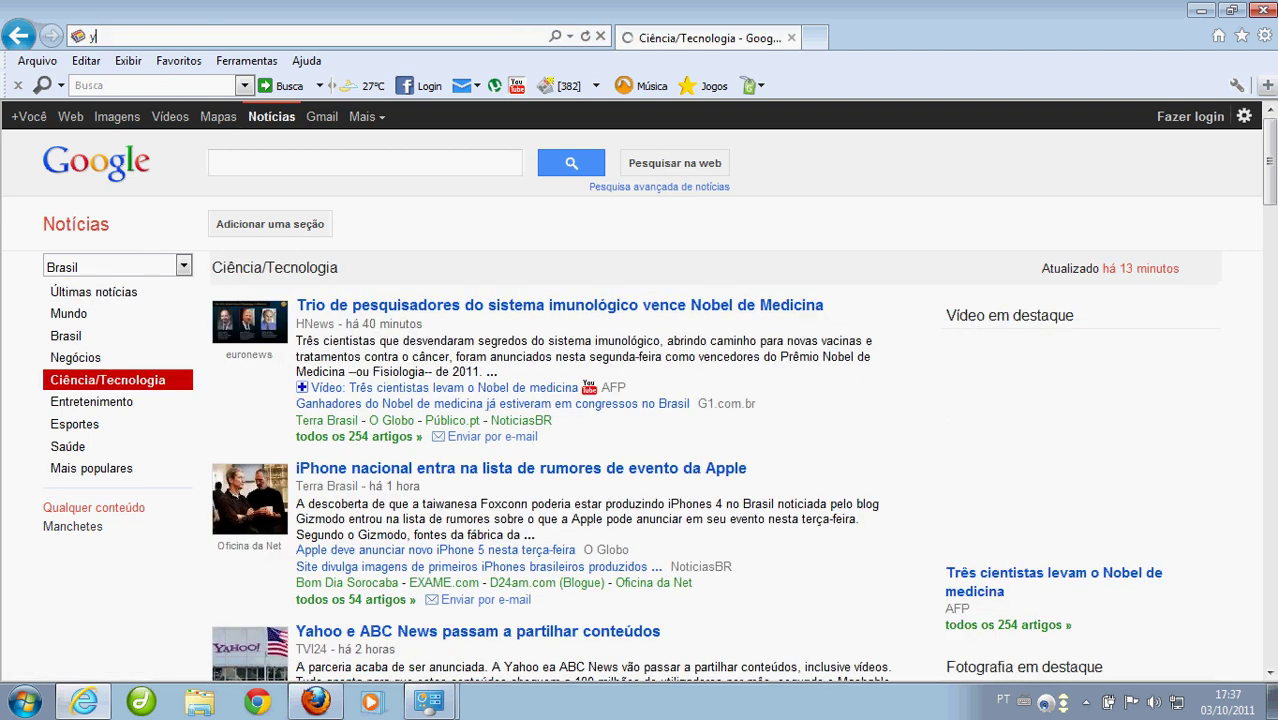